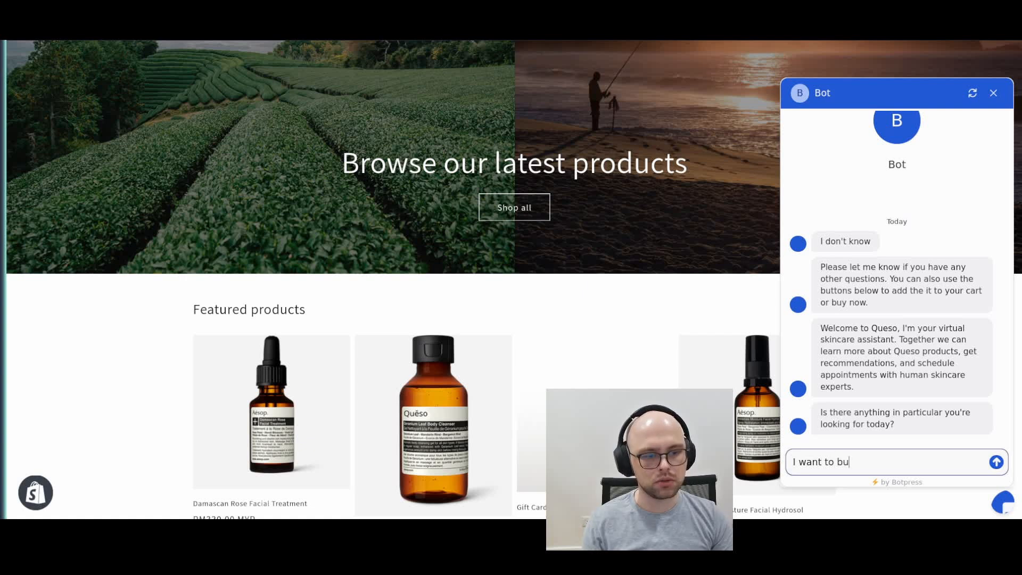
Tell the store chatbot about wanting to buy some toner and having normal skin, and choose the recommended Parsley Seed Anti-Oxident Facial Toner
text(some toner)
key(Return)
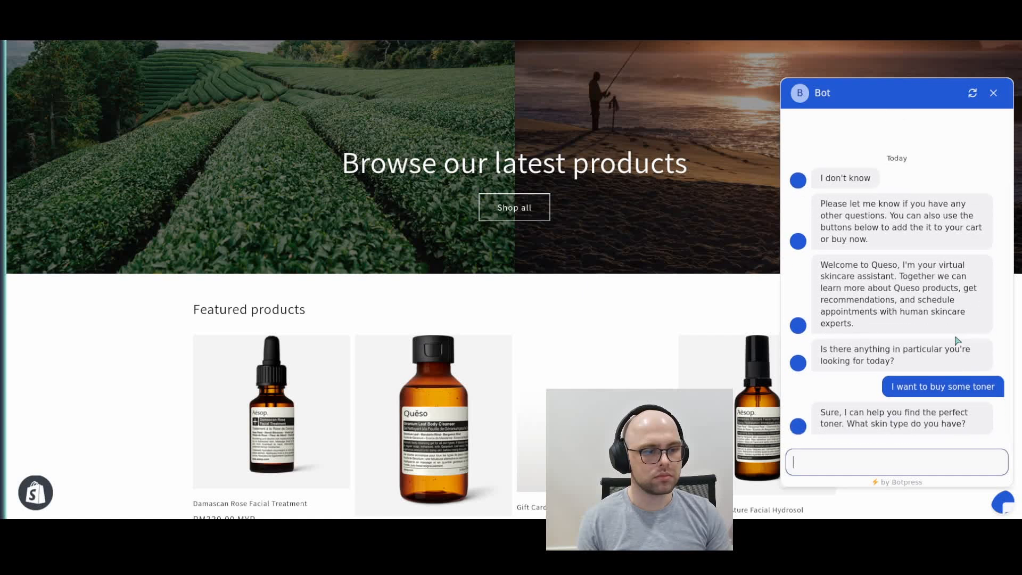
text(I hav)
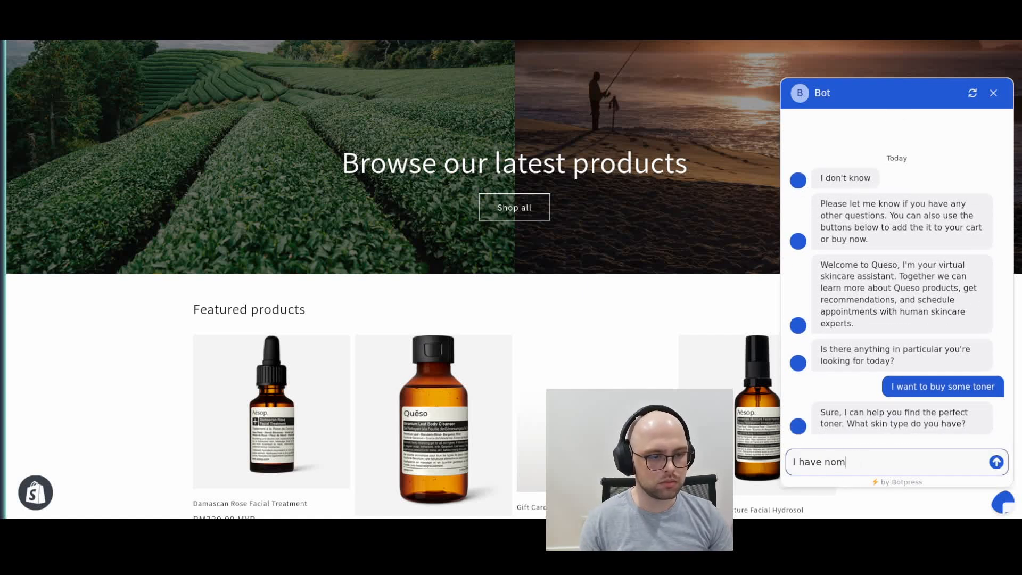
text(e normal skin)
key(Return)
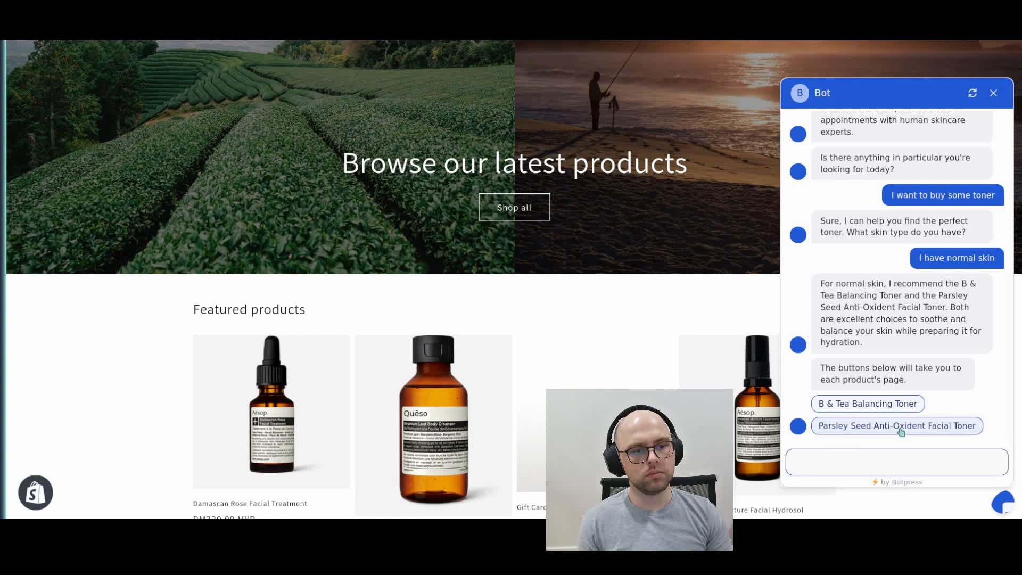
click(903, 425)
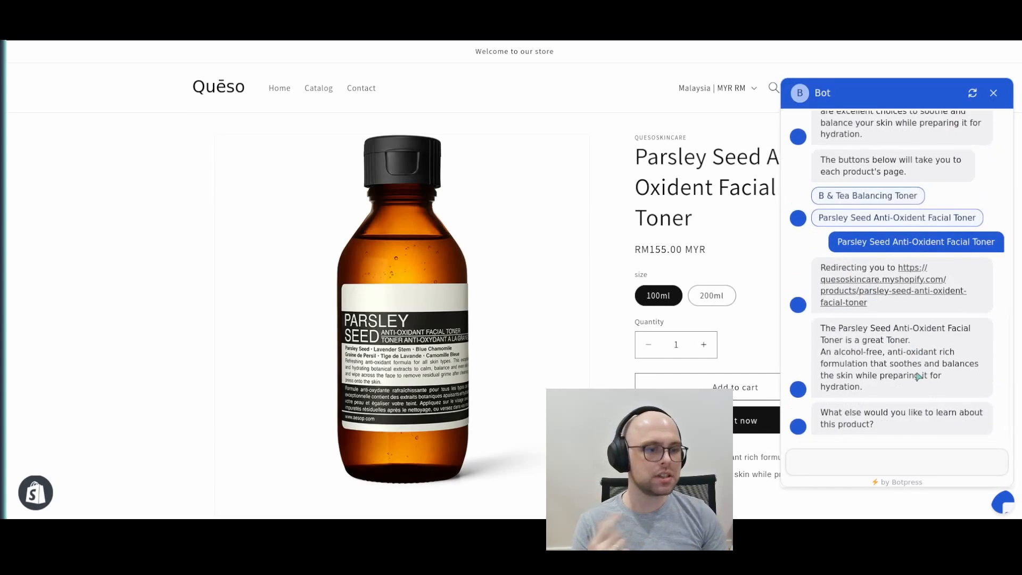
Ask the chatbot "what is the scent profile on this one/" about the toner
click(898, 463)
text(what is the scent profile)
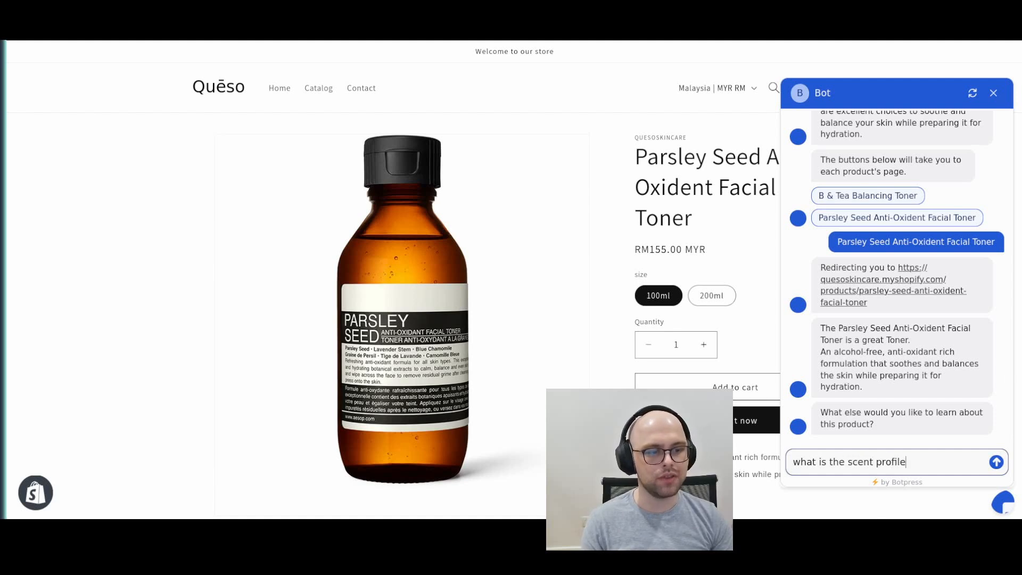
text( on this one/)
key(Return)
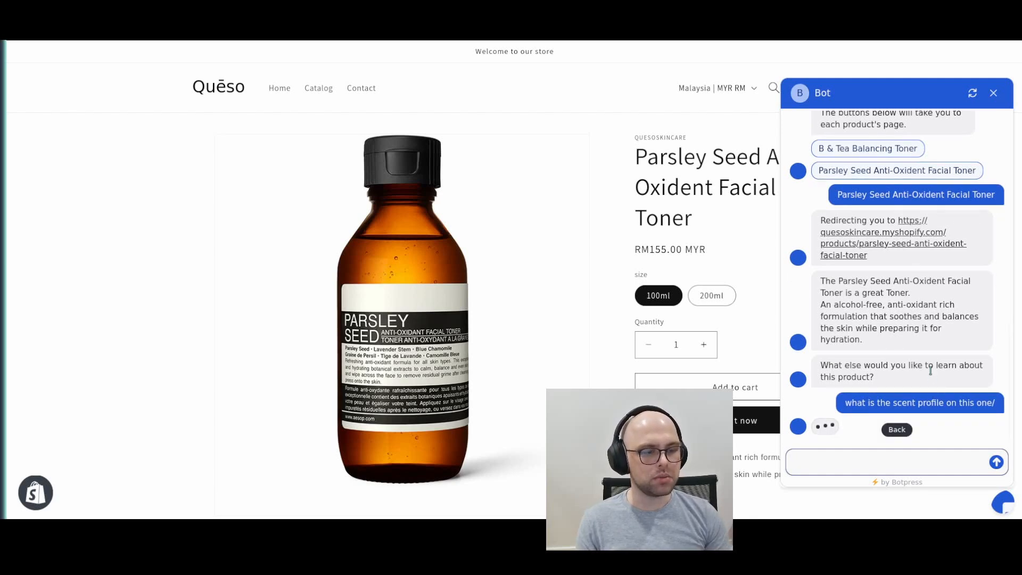
drag(888, 222, 849, 240)
drag(957, 228, 833, 243)
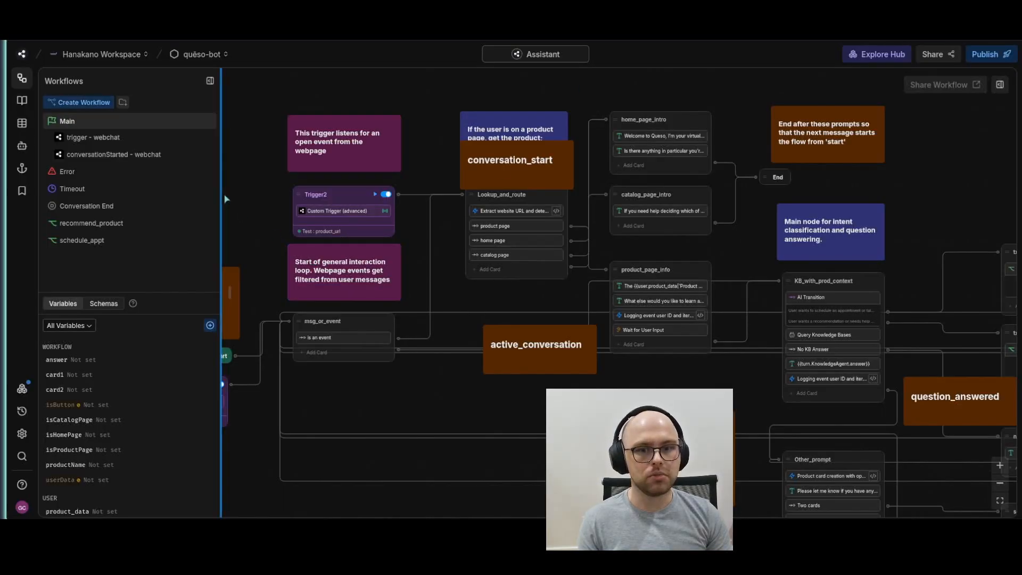
drag(262, 195, 330, 242)
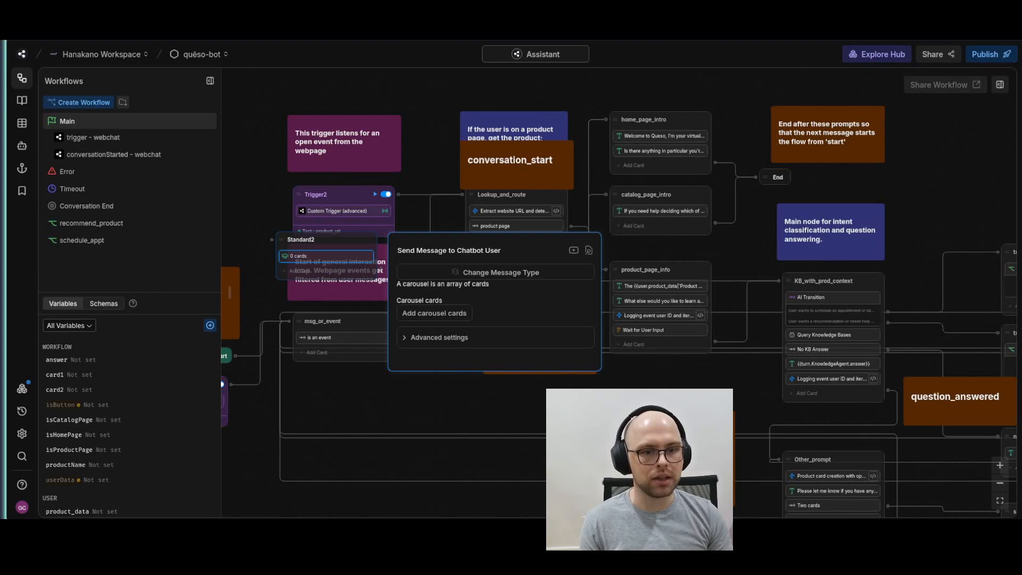
click(552, 417)
right_click(292, 244)
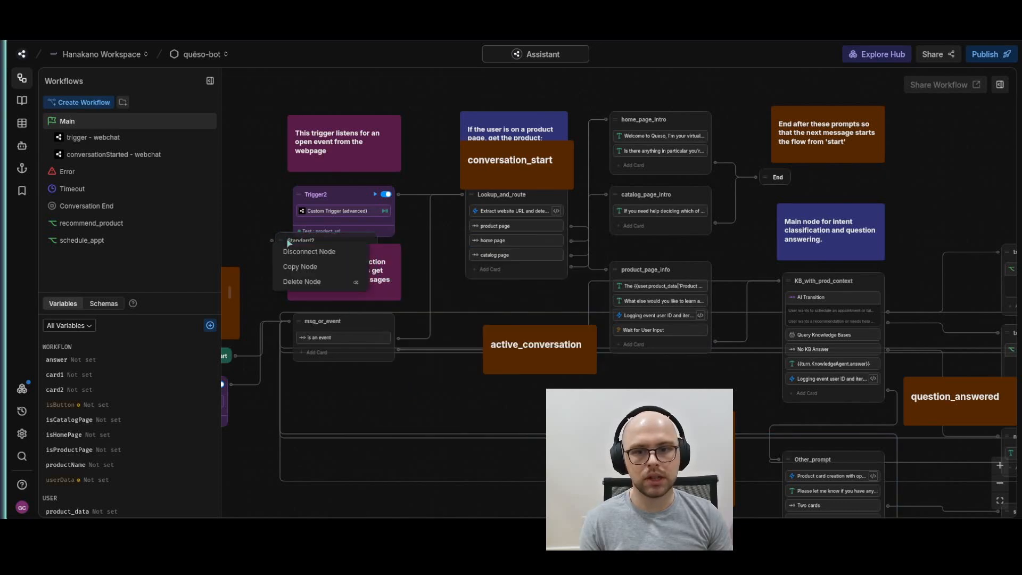
click(312, 282)
Examine the "Metrics to add" note near the Start node of the Main workflow
drag(456, 406, 390, 399)
scroll(390, 398, down, 5)
drag(400, 463, 544, 313)
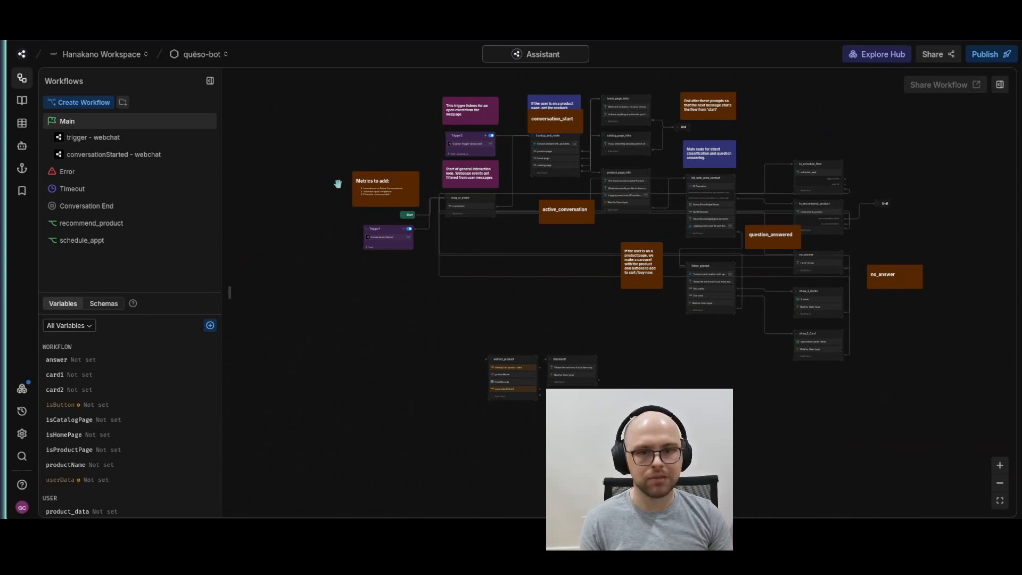
scroll(338, 184, up, 10)
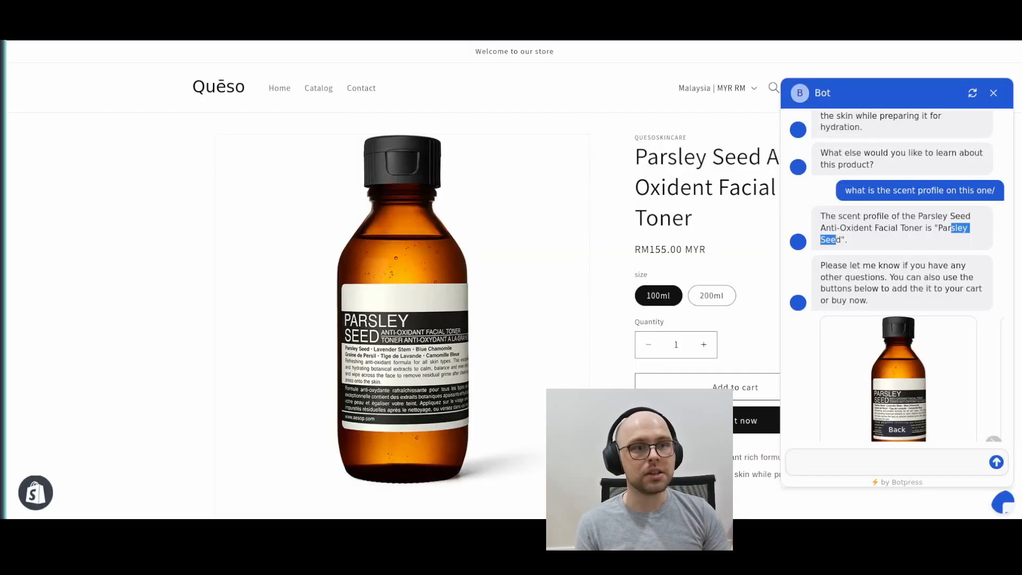
Switch to the Quēso store page and review the chat history from the bot's opening messages
scroll(909, 243, up, 5)
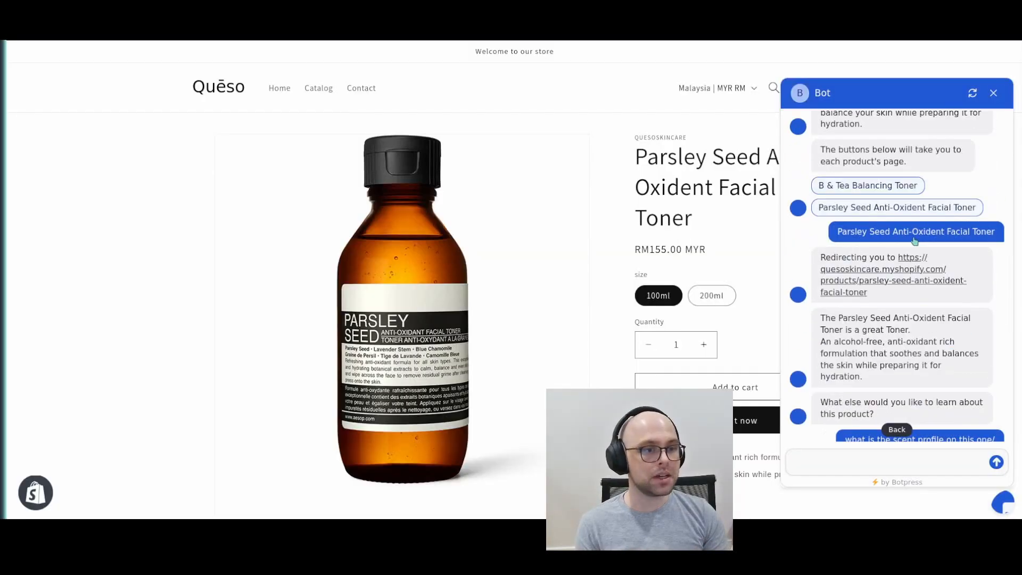
scroll(909, 242, up, 5)
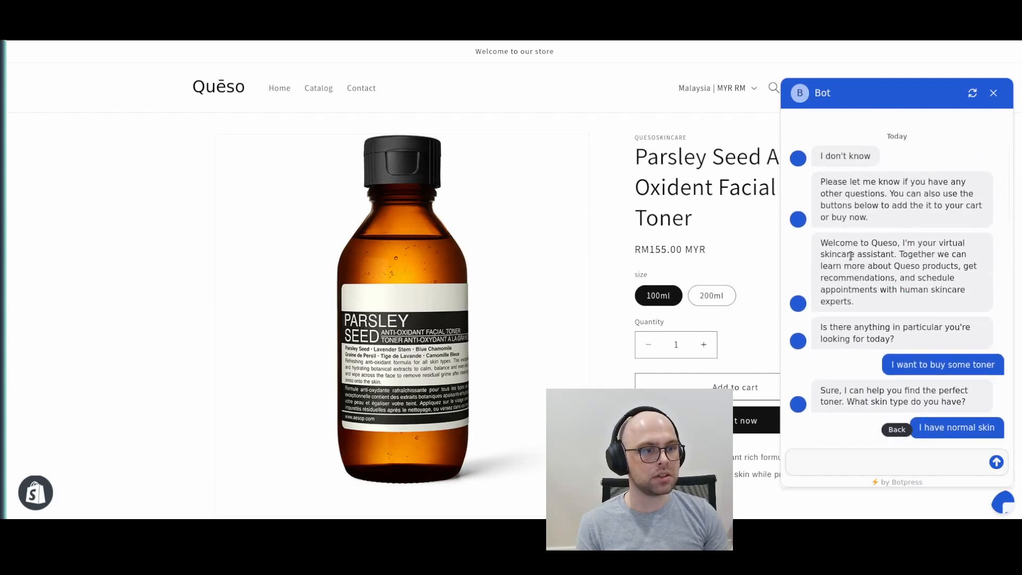
drag(850, 256, 926, 319)
drag(971, 262, 815, 213)
drag(937, 171, 820, 153)
drag(919, 259, 970, 259)
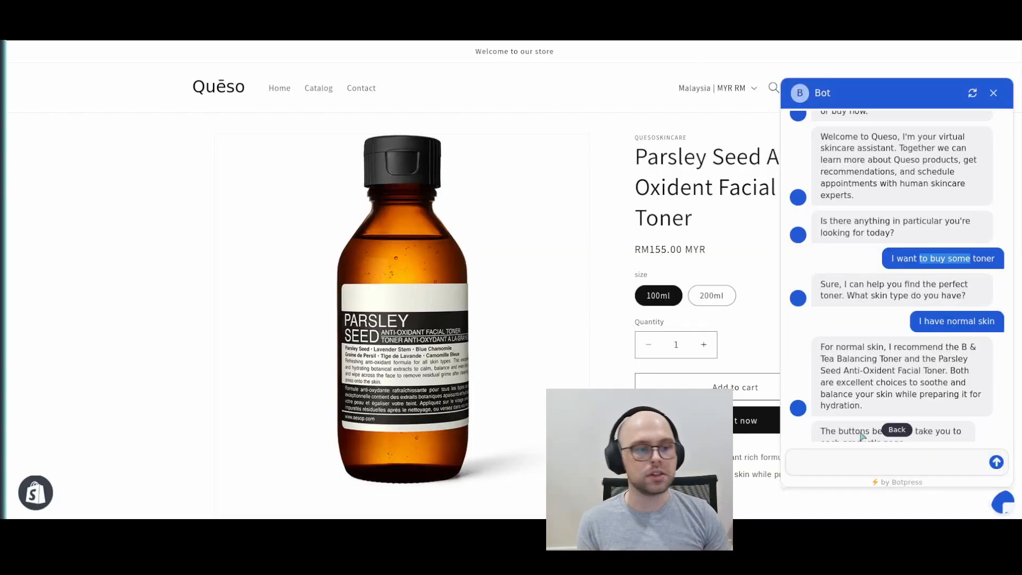
Send the chatbot the message "can I talk to a skincare specialist/"
click(865, 460)
scroll(869, 344, down, 15)
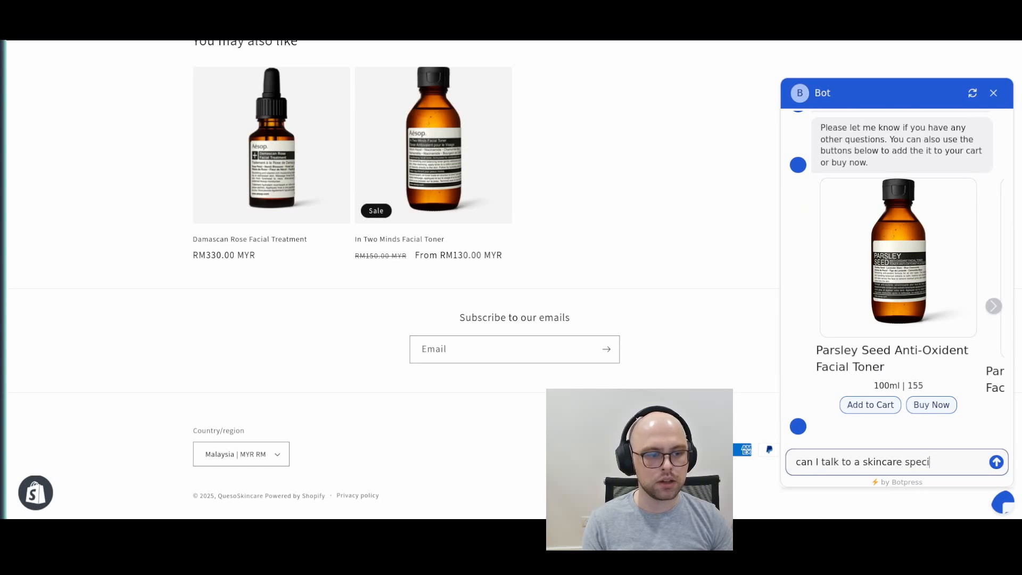
key(Return)
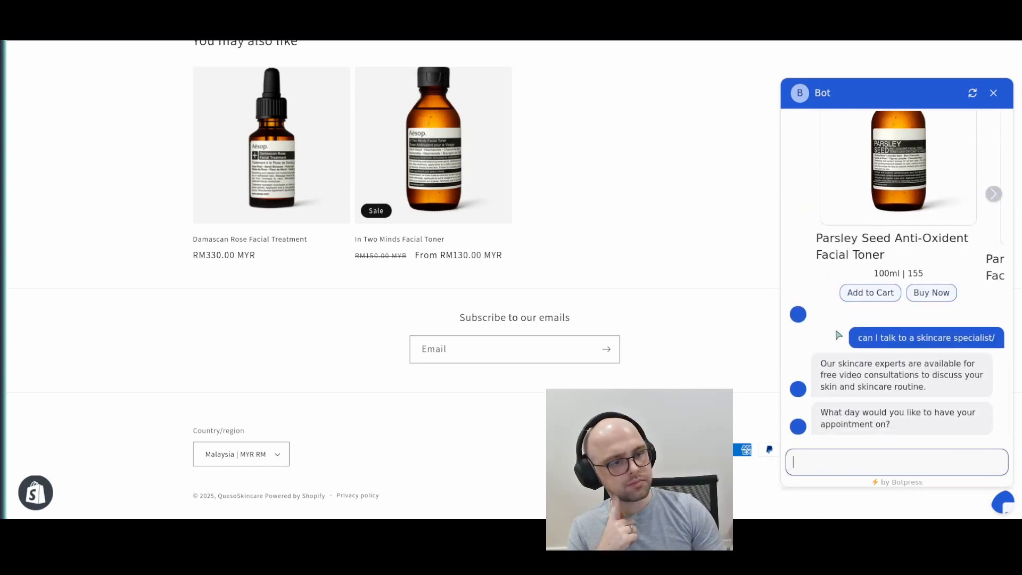
Request the skincare appointment with "how about on Monday" and "let's do 11am", and confirm the proposed date and time
text(how abou)
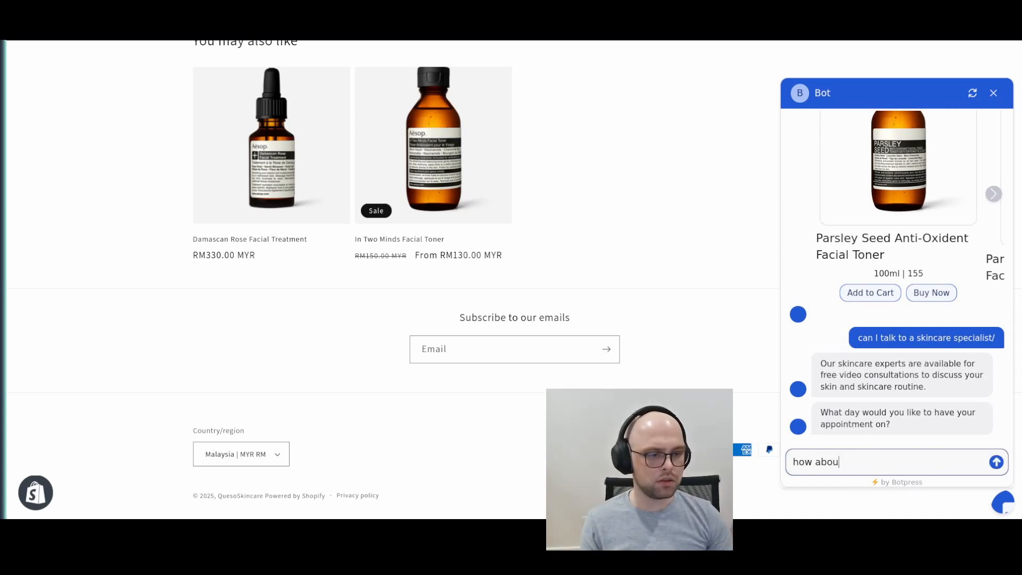
text(t on Monday)
key(Return)
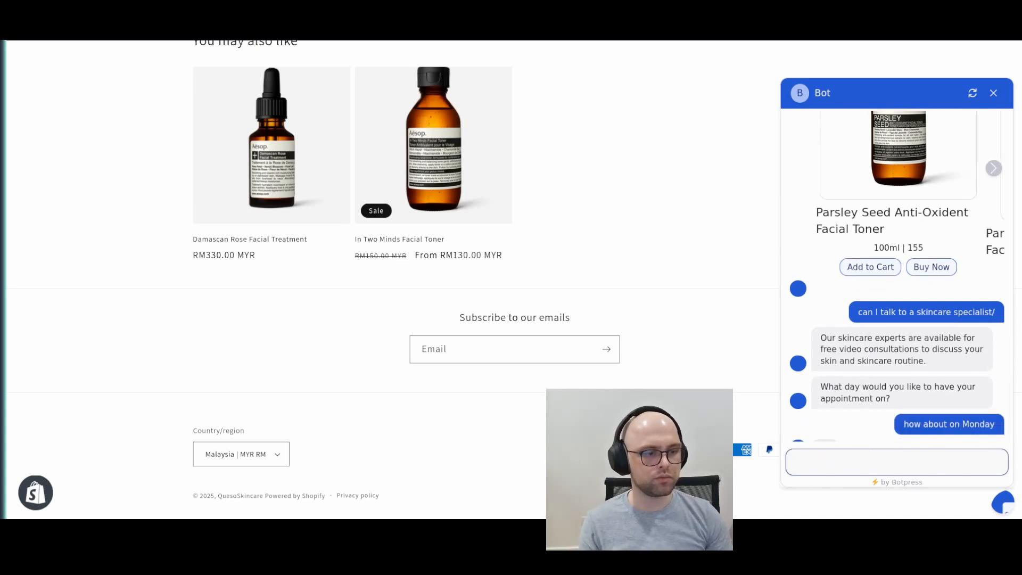
text(let's do 11am)
key(Return)
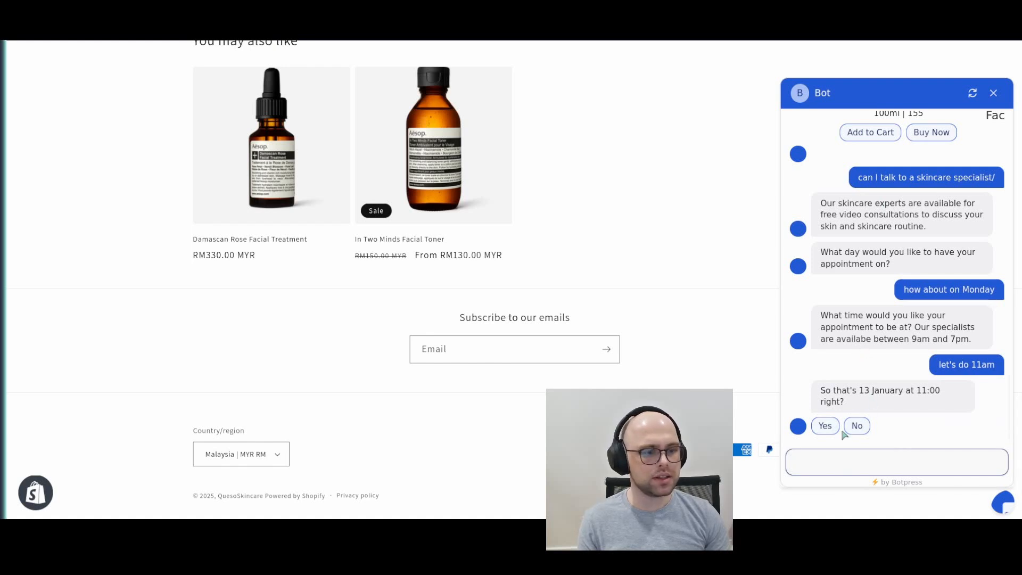
click(818, 429)
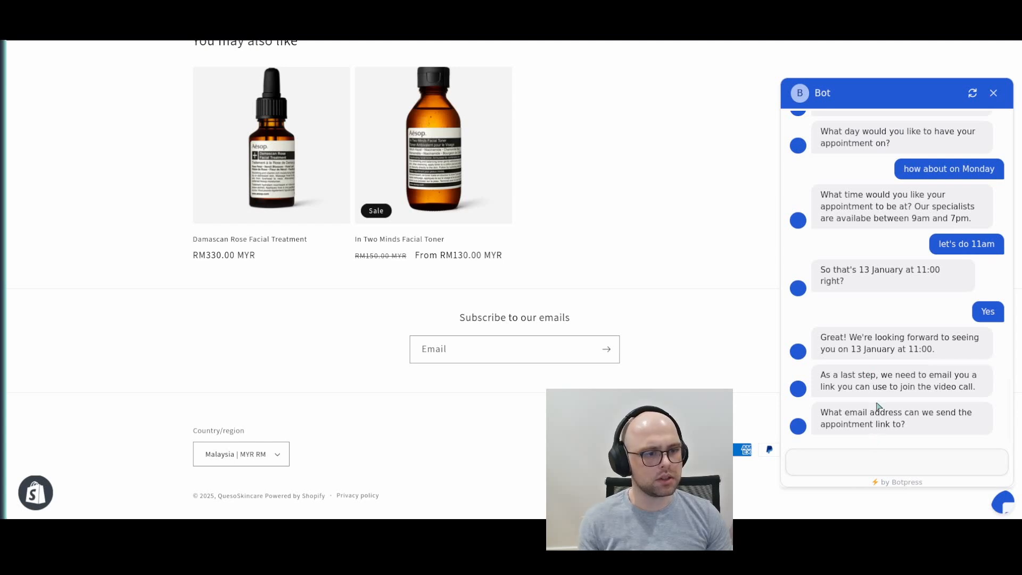
Send the contact's e-mail address for the appointment link and confirm it
click(871, 466)
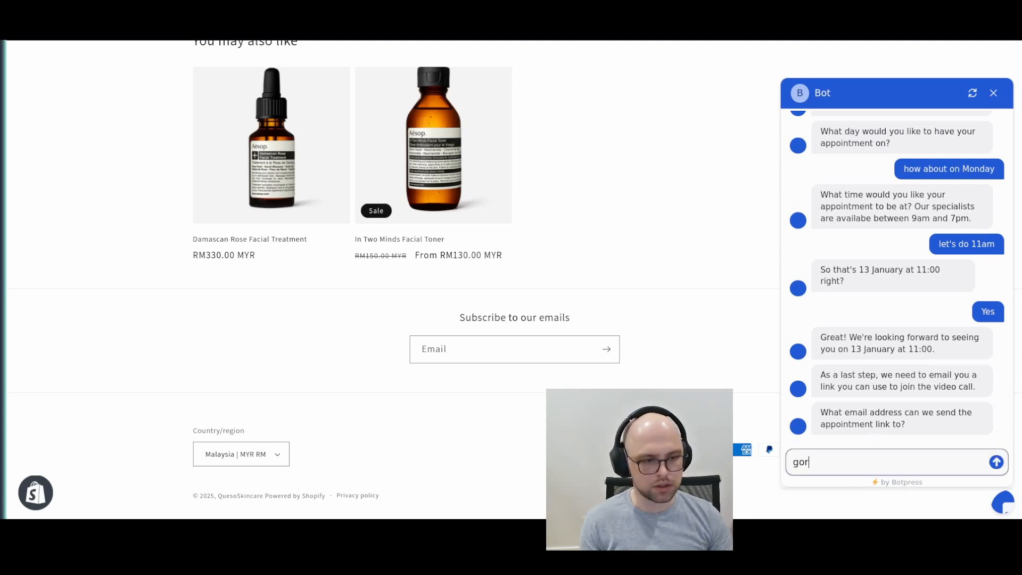
key(Return)
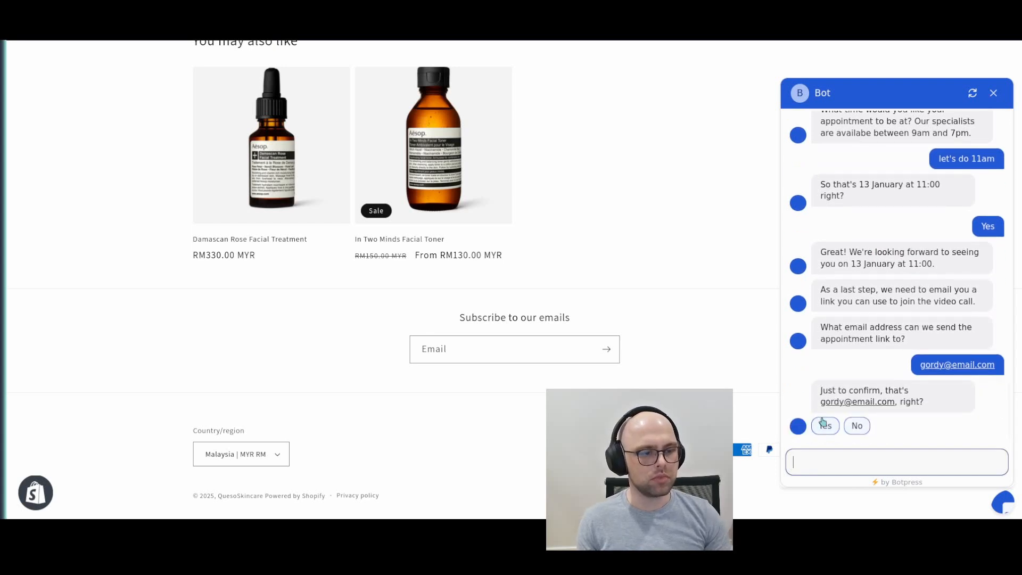
click(824, 425)
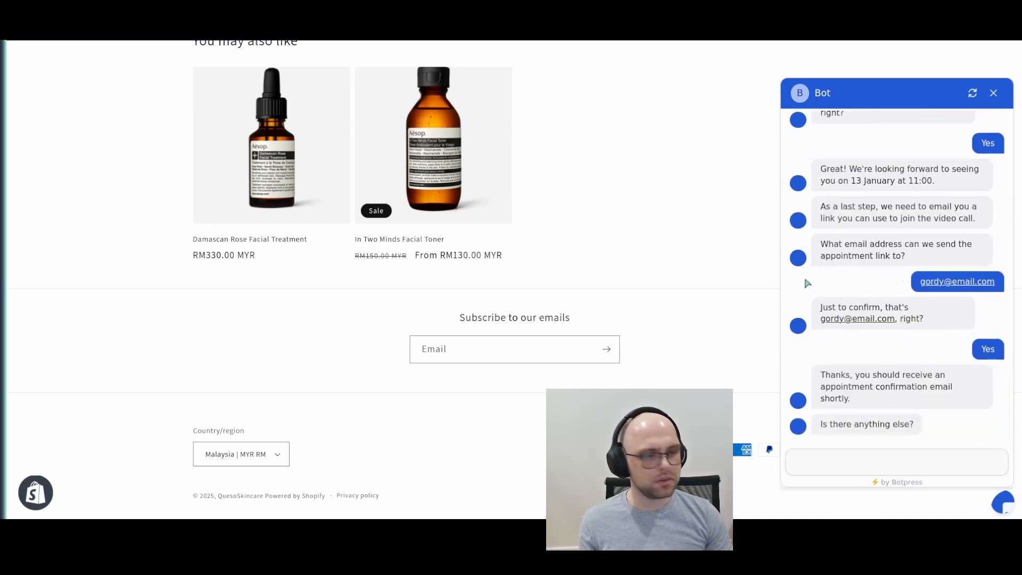
Review the chat's appointment scheduling exchange, starting from the request to talk to a skincare specialist
scroll(642, 217, up, 10)
scroll(947, 232, up, 5)
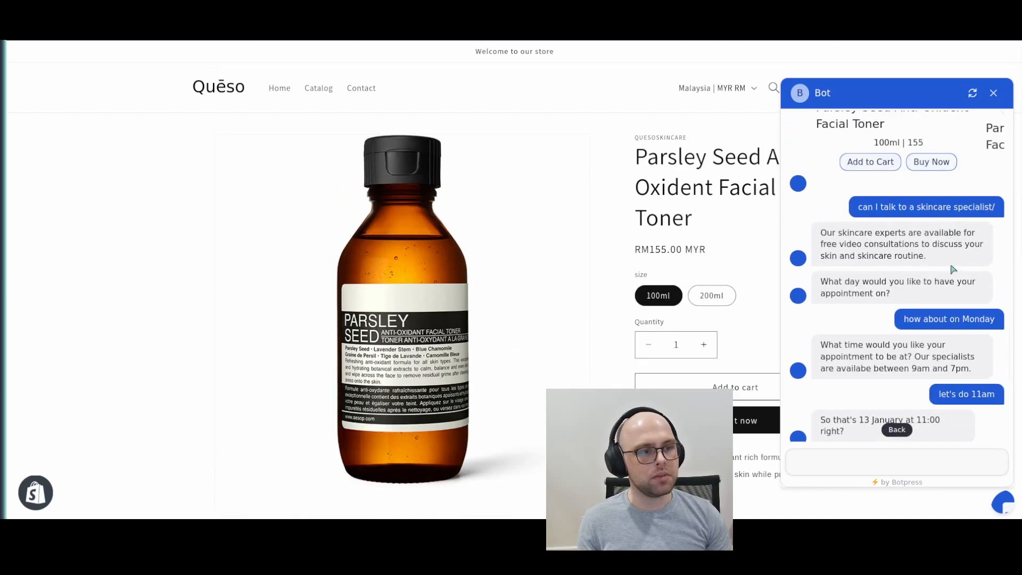
drag(890, 206, 1005, 213)
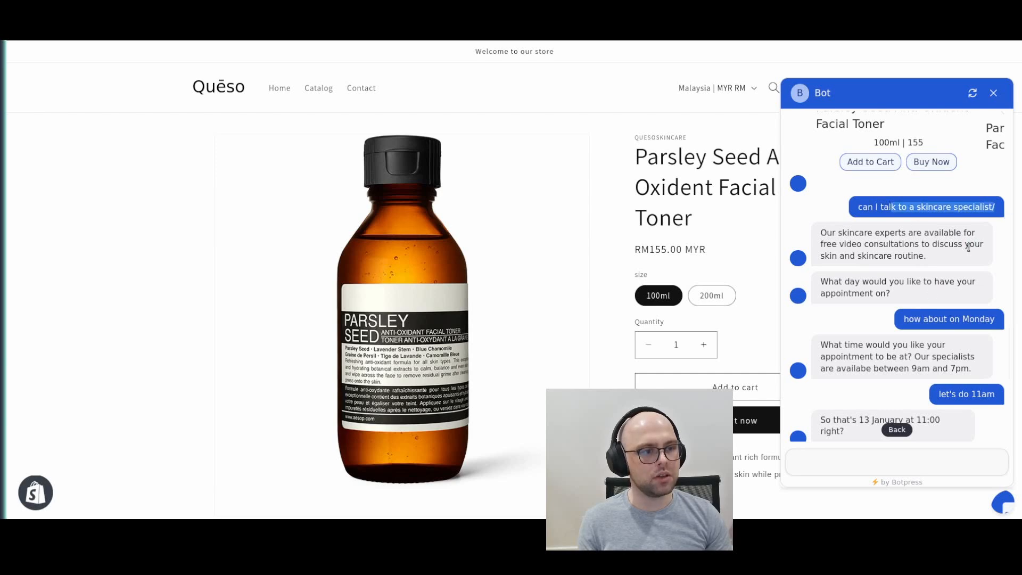
scroll(963, 287, down, 10)
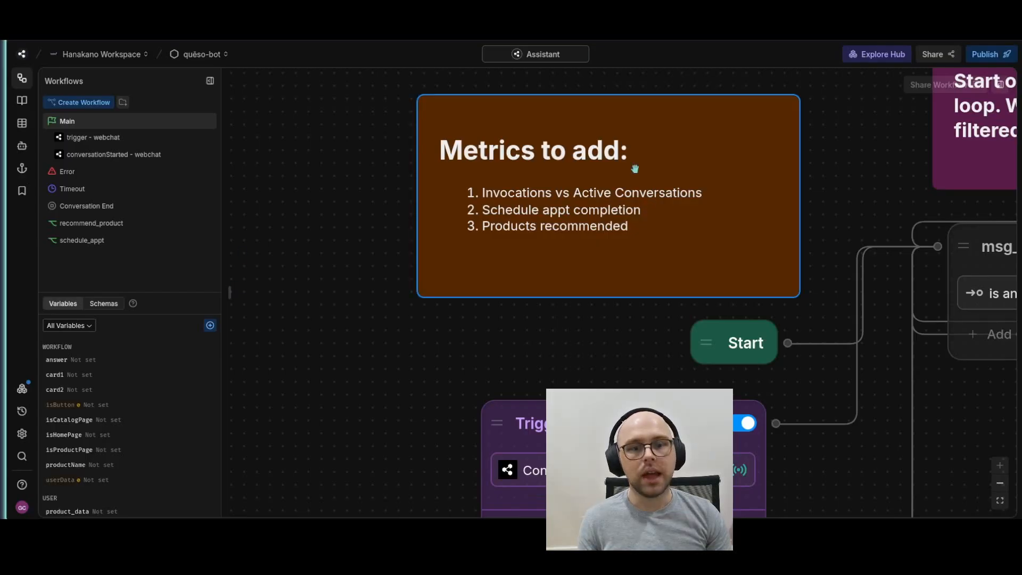
Switch to Botpress Studio and copy the text of the conversation_start note above the Lookup_and_route node
scroll(772, 278, down, 5)
drag(812, 226, 232, 312)
click(594, 303)
drag(595, 304, 612, 351)
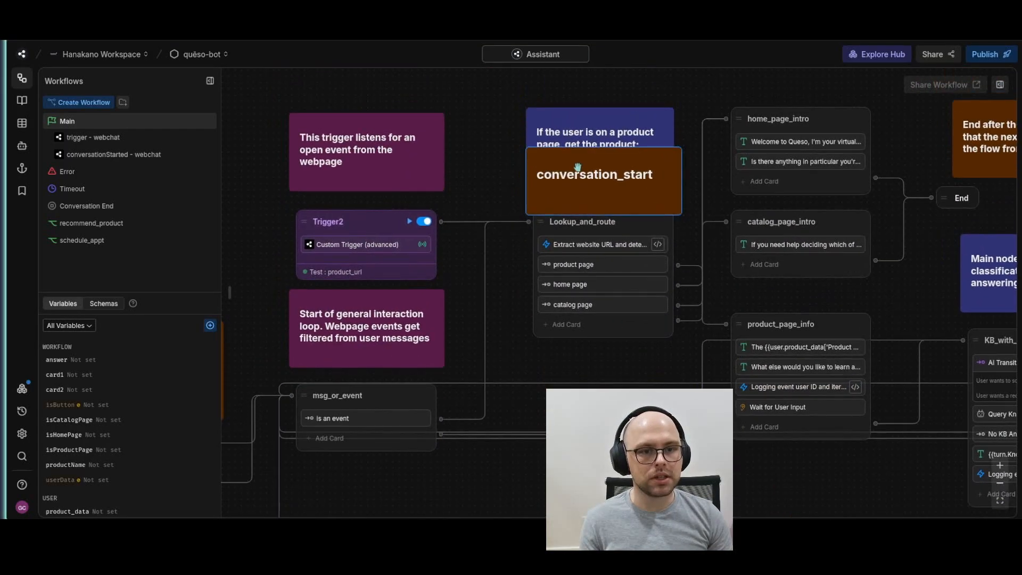
double_click(576, 170)
key(ctrl+c)
Add a Grafana Cloud Send Metric card as the first card of Lookup_and_route, with the metric name conversation_start
click(566, 324)
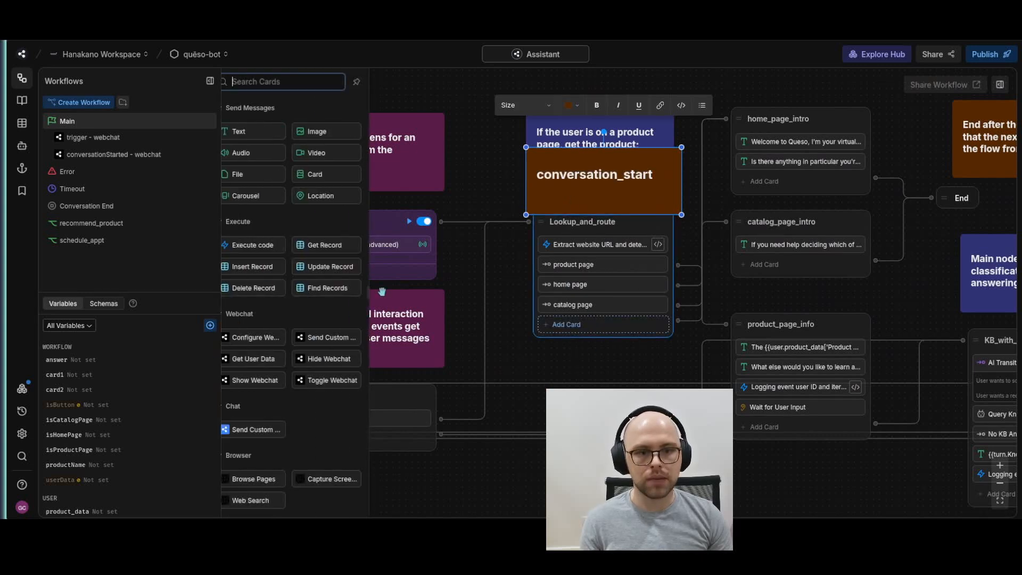
scroll(280, 357, down, 4)
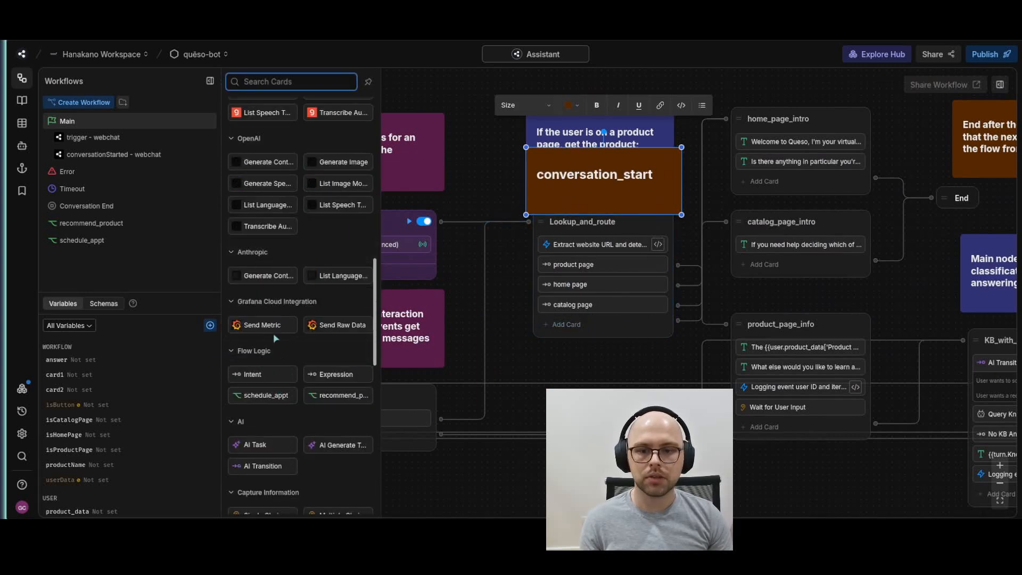
drag(262, 326, 600, 243)
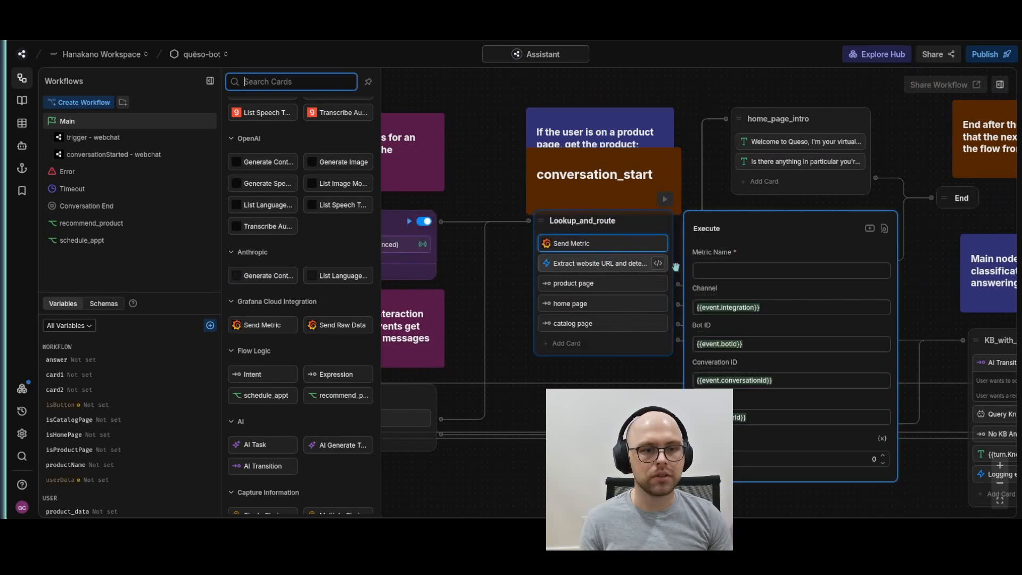
click(712, 269)
key(ctrl+v)
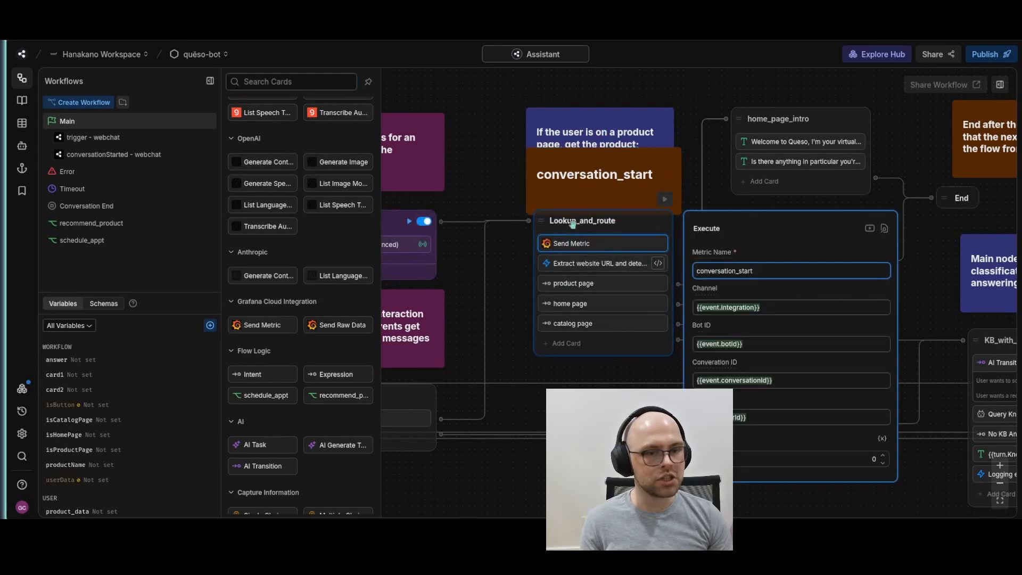
Delete the conversation_start note and check the settings of the Send Metric card in Lookup_and_route
right_click(570, 192)
click(612, 232)
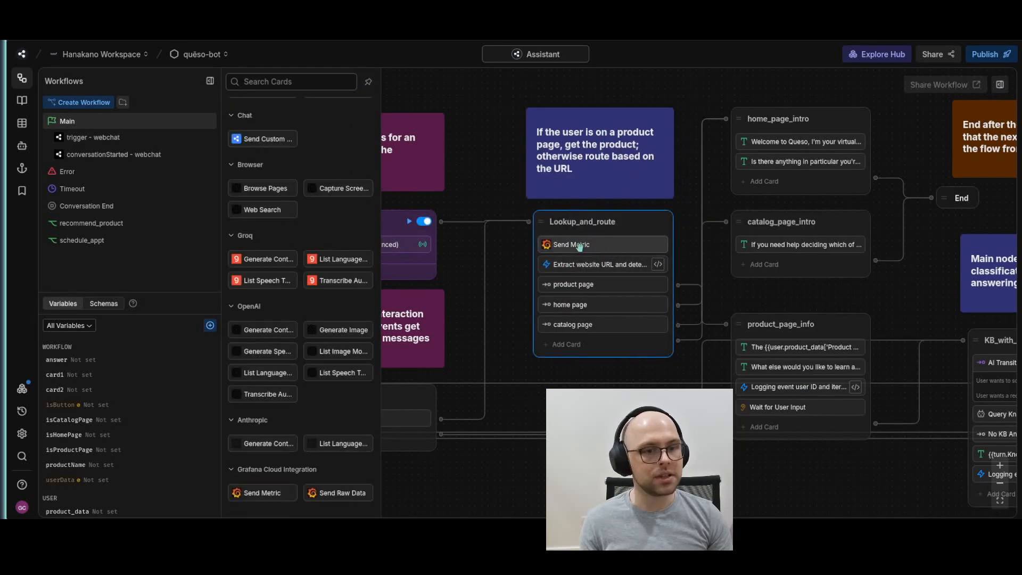
click(580, 244)
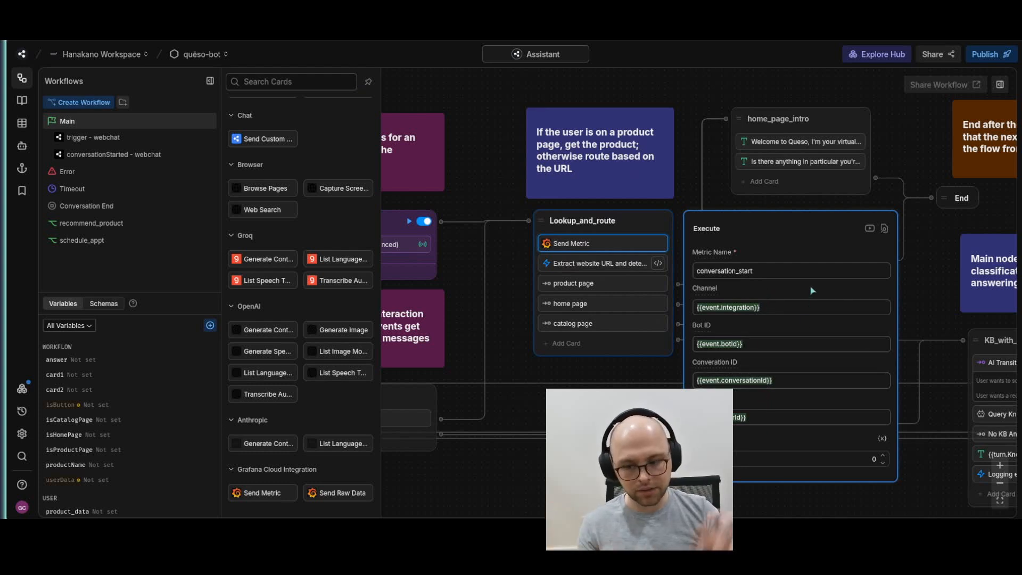
drag(933, 314, 805, 177)
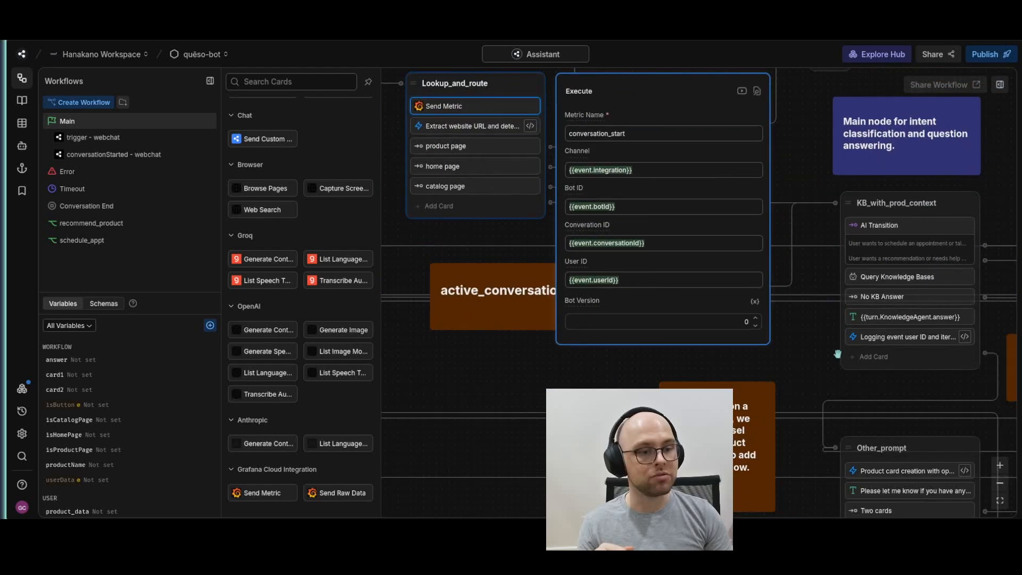
Close the open card's settings and copy the text of the active_conversation note below Lookup_and_route
click(824, 359)
double_click(530, 301)
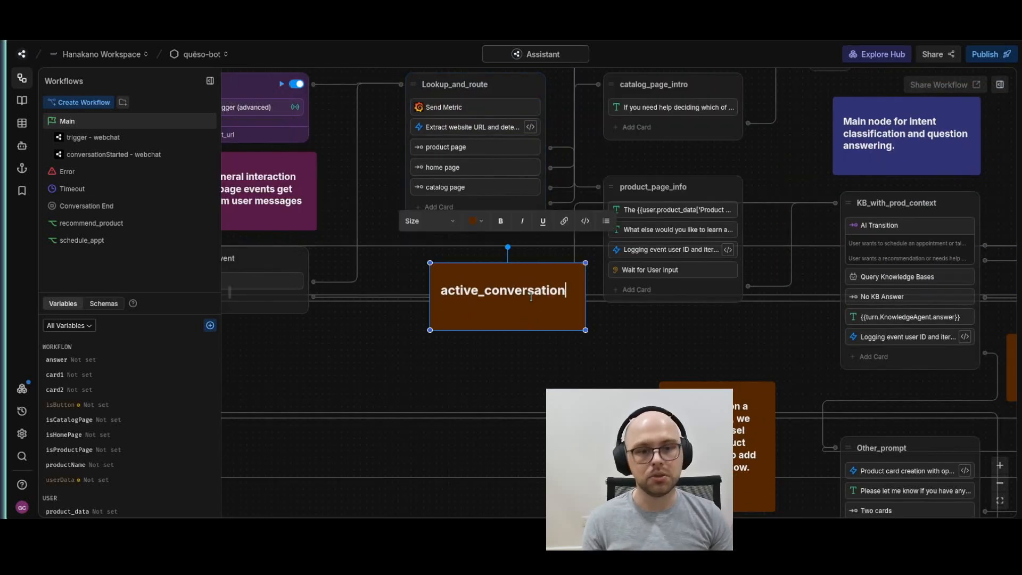
double_click(531, 295)
key(ctrl+c)
Add a Grafana Cloud Send Metric card named active_conversation at the end of product_page_info, and delete the active_conversation note
click(677, 289)
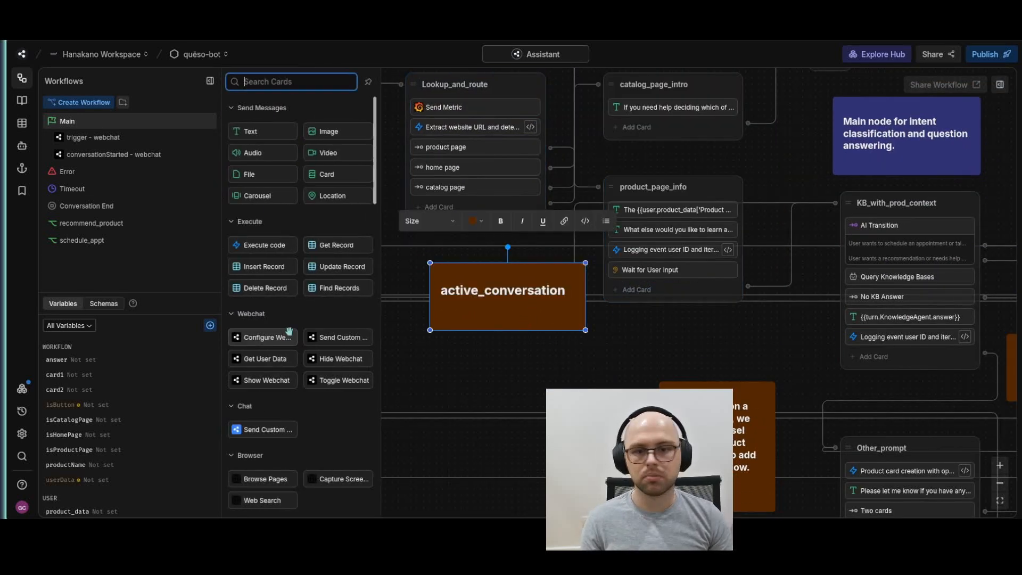
scroll(281, 333, down, 5)
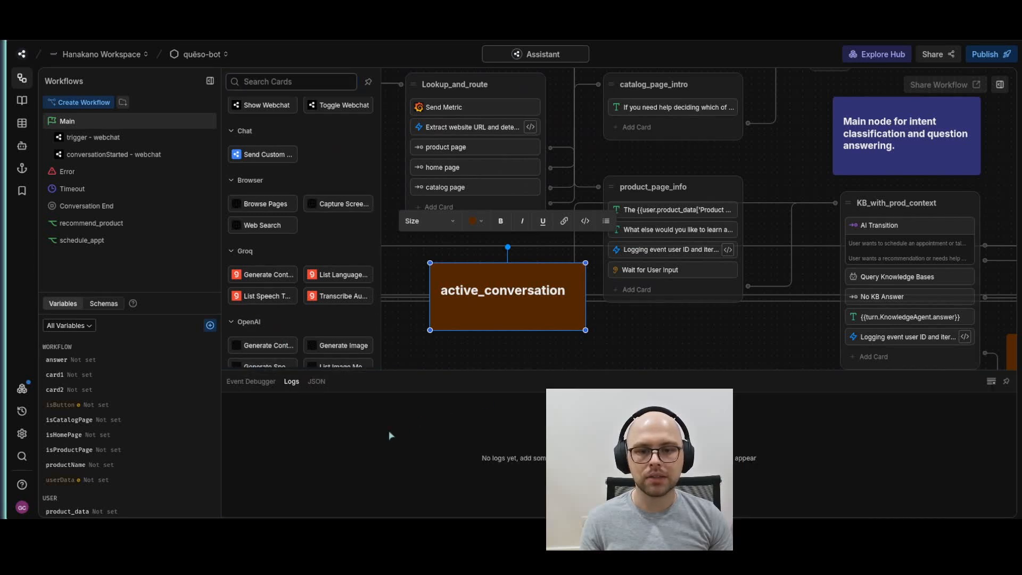
scroll(321, 323, down, 5)
drag(264, 233, 755, 258)
click(832, 236)
key(ctrl+v)
right_click(451, 318)
click(479, 356)
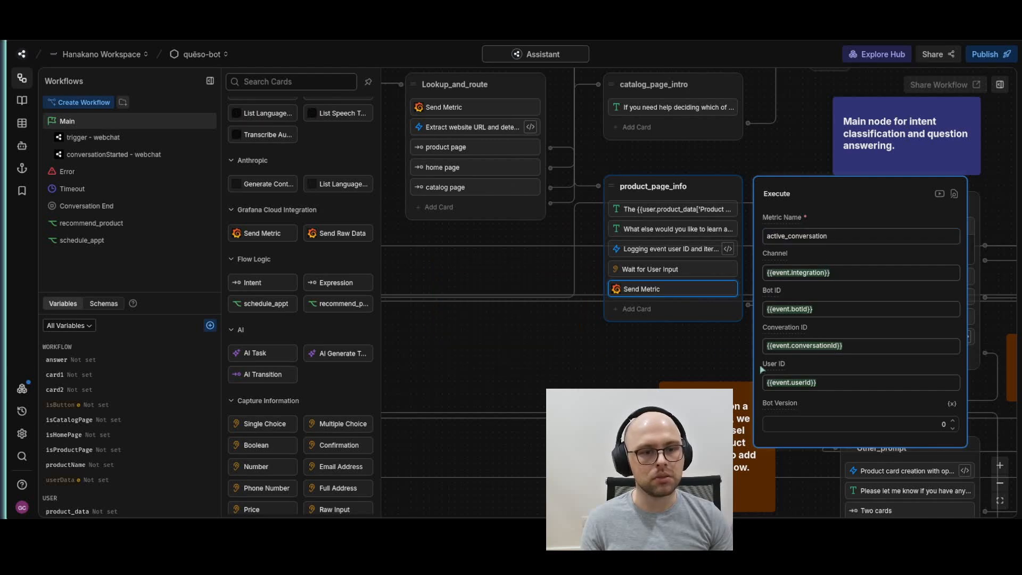
Copy the text of the question_answered note beside the KB_with_prod_context node
scroll(511, 342, right, 5)
click(844, 292)
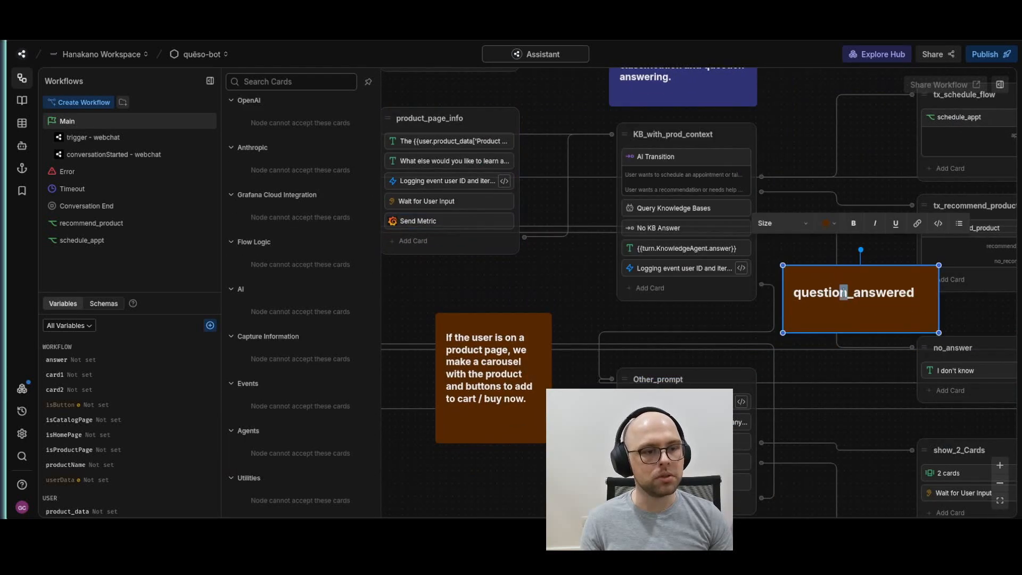
double_click(845, 292)
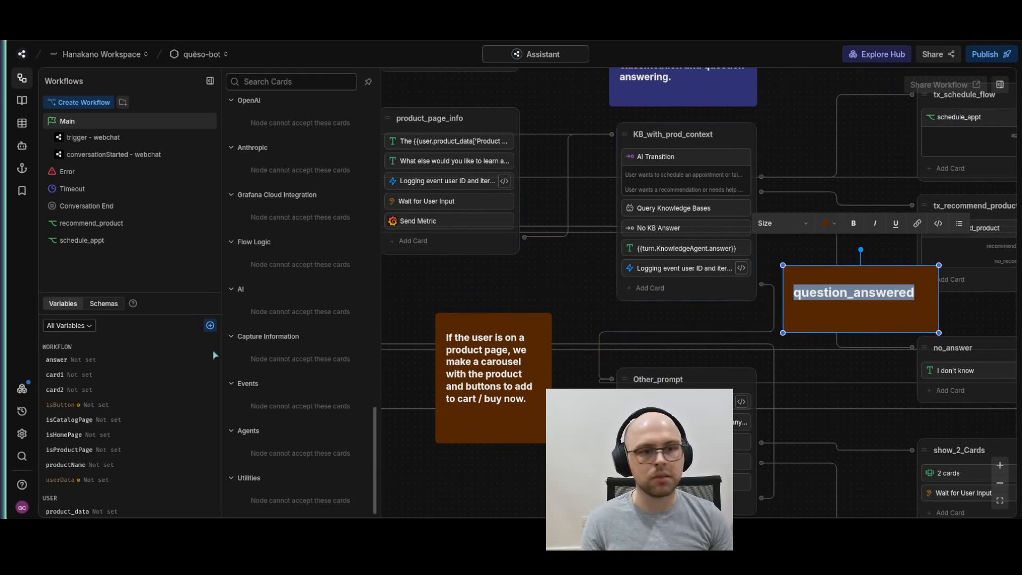
Add a Send Metric card named question_answered before the logging card in KB_with_prod_context, and delete the question_answered note
click(664, 290)
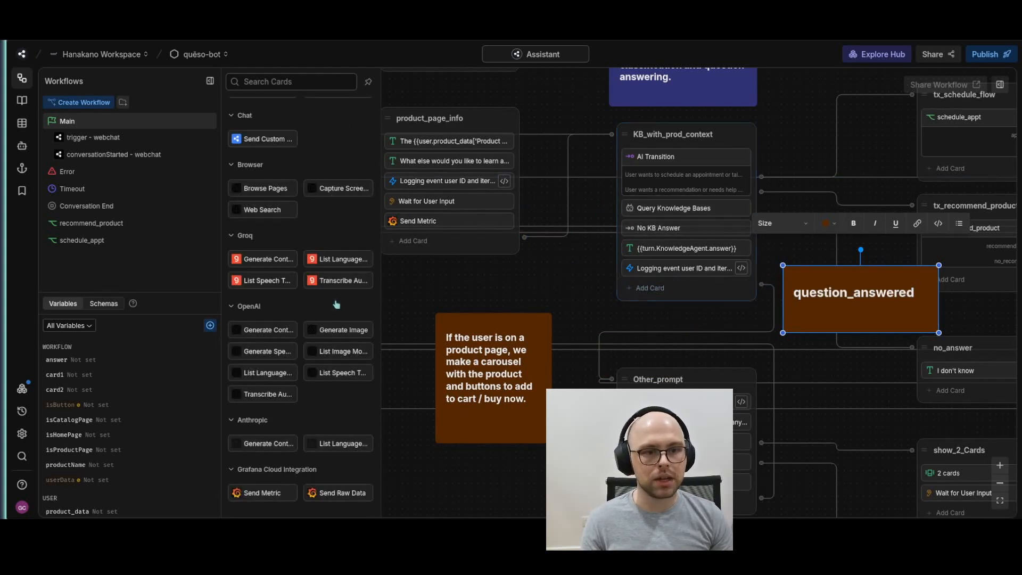
drag(255, 493, 681, 262)
click(837, 183)
text(question_answered)
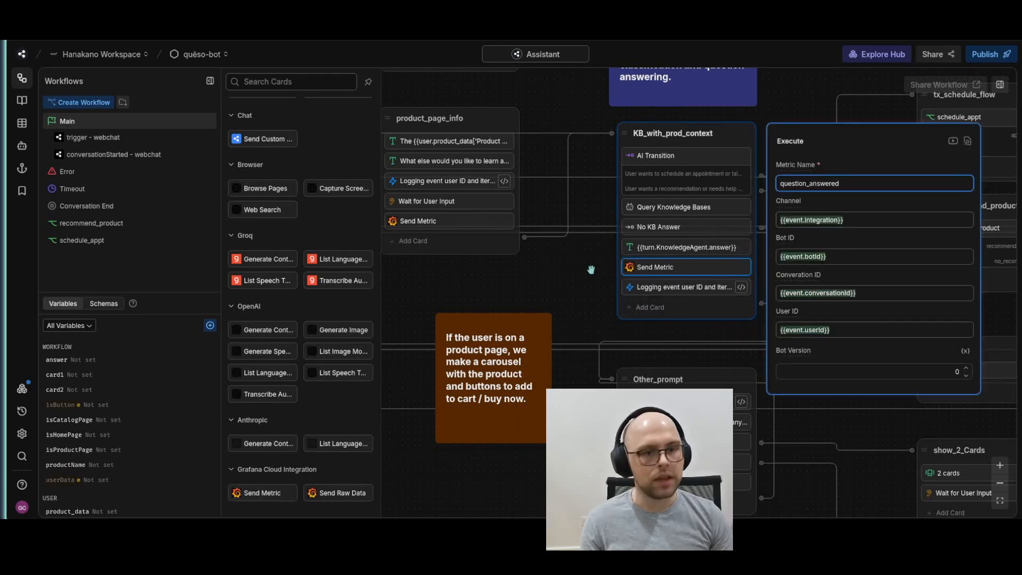
click(590, 270)
right_click(901, 285)
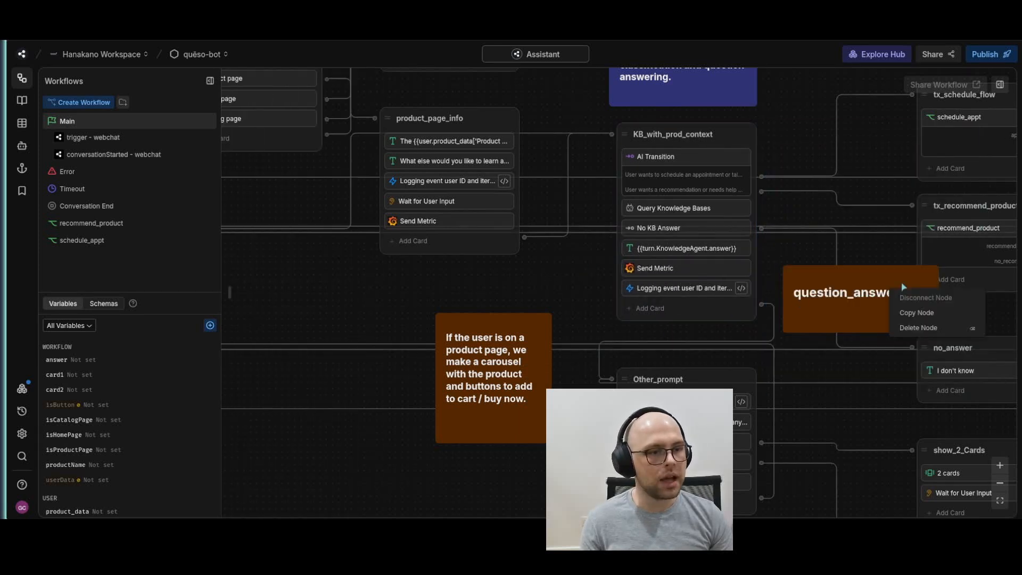
click(903, 329)
Copy the text of the no_answer note beside the no_answer node
drag(826, 330, 392, 190)
double_click(750, 285)
double_click(736, 259)
key(ctrl+c)
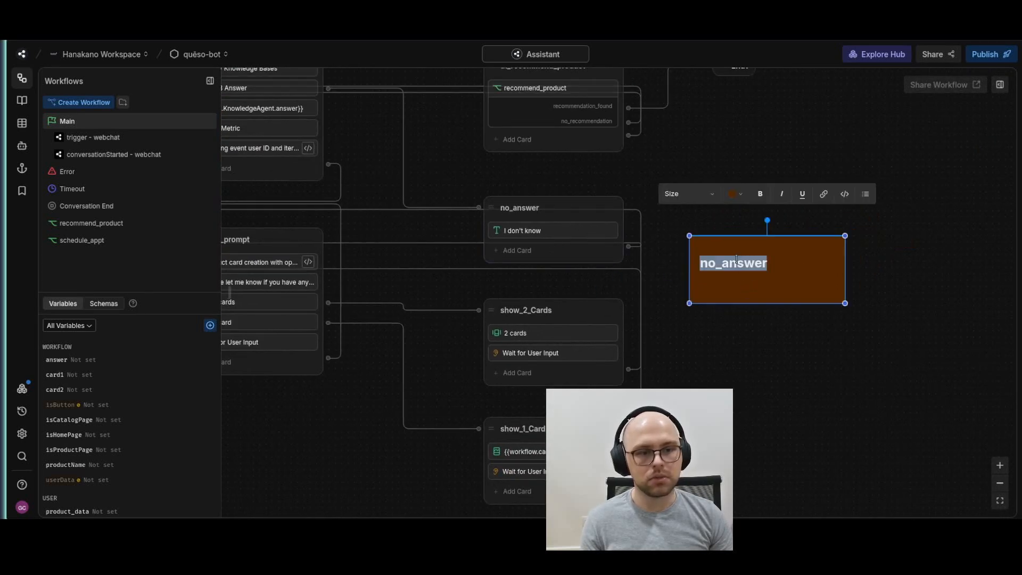
click(678, 228)
Add a Send Metric card with the metric name no_answer after the "I don't know" text in the no_answer node, and delete its note
click(565, 255)
scroll(254, 289, down, 5)
scroll(254, 290, down, 5)
drag(262, 233, 577, 245)
click(800, 260)
key(ctrl+v)
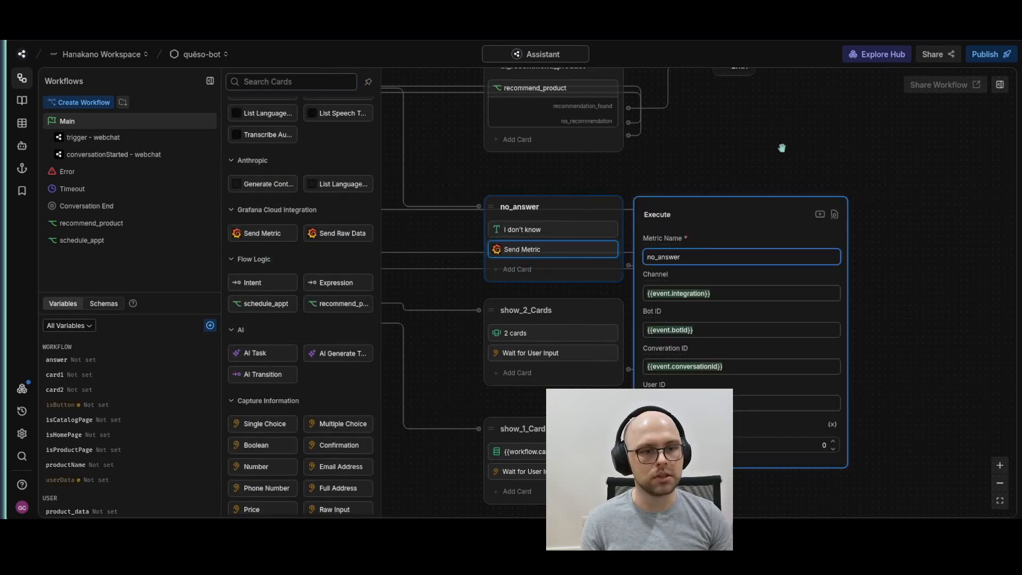
click(580, 352)
right_click(741, 265)
click(756, 306)
click(713, 219)
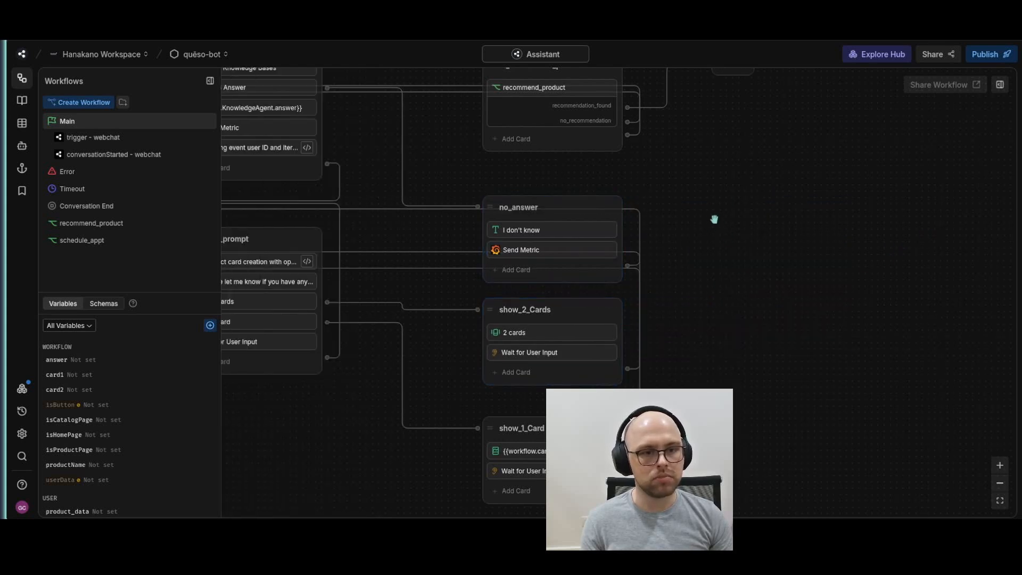
Open the recommend_product workflow and review its nodes from eval_context down to redirect_page
scroll(861, 297, down, 3)
click(85, 224)
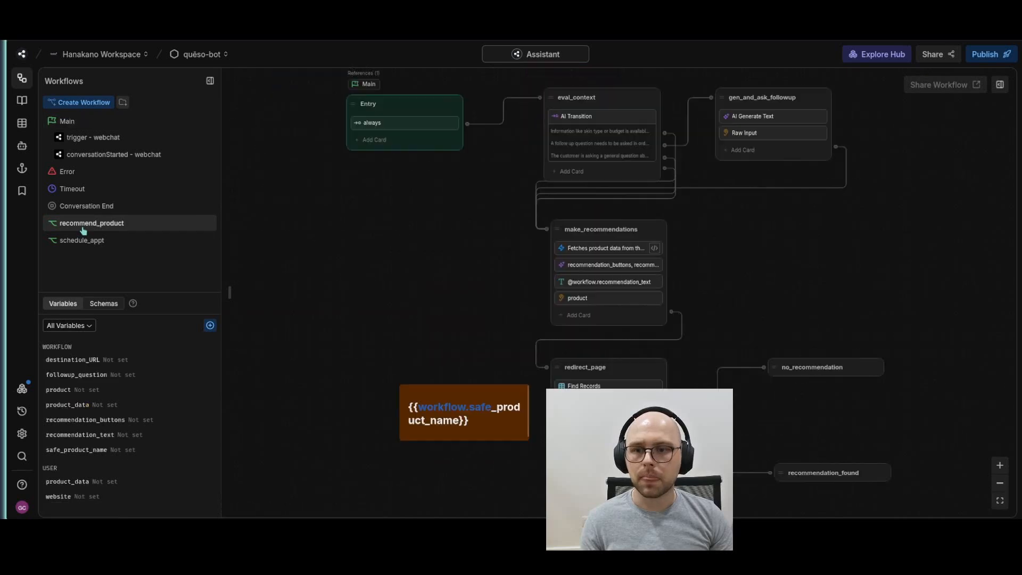
scroll(806, 266, down, 3)
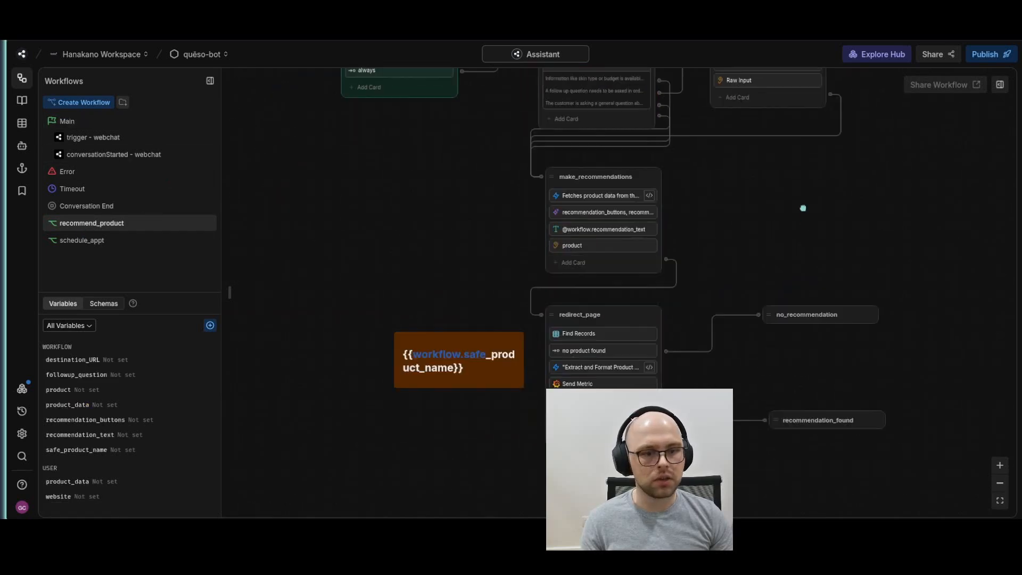
scroll(737, 199, up, 3)
scroll(674, 192, up, 5)
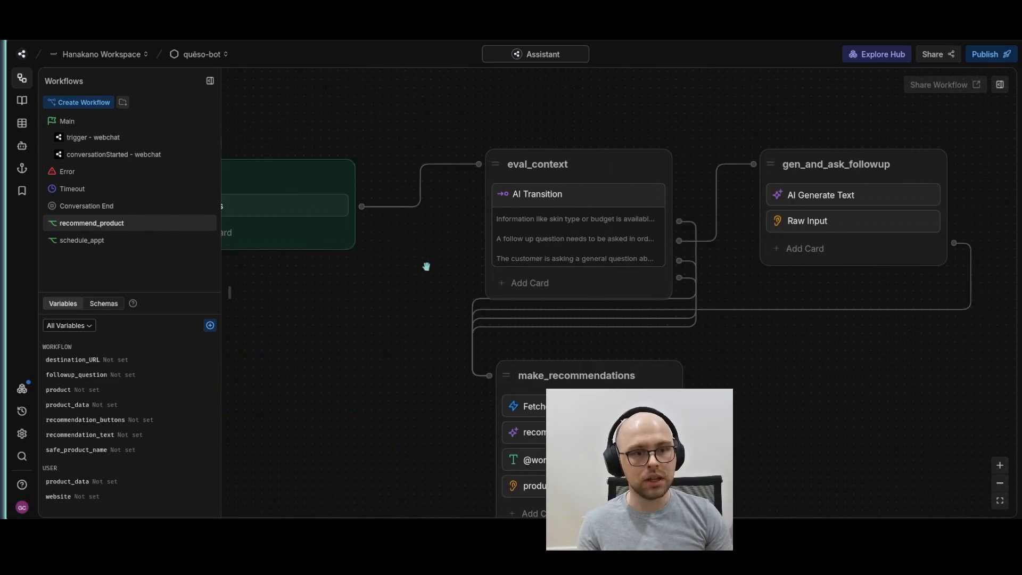
scroll(782, 422, down, 10)
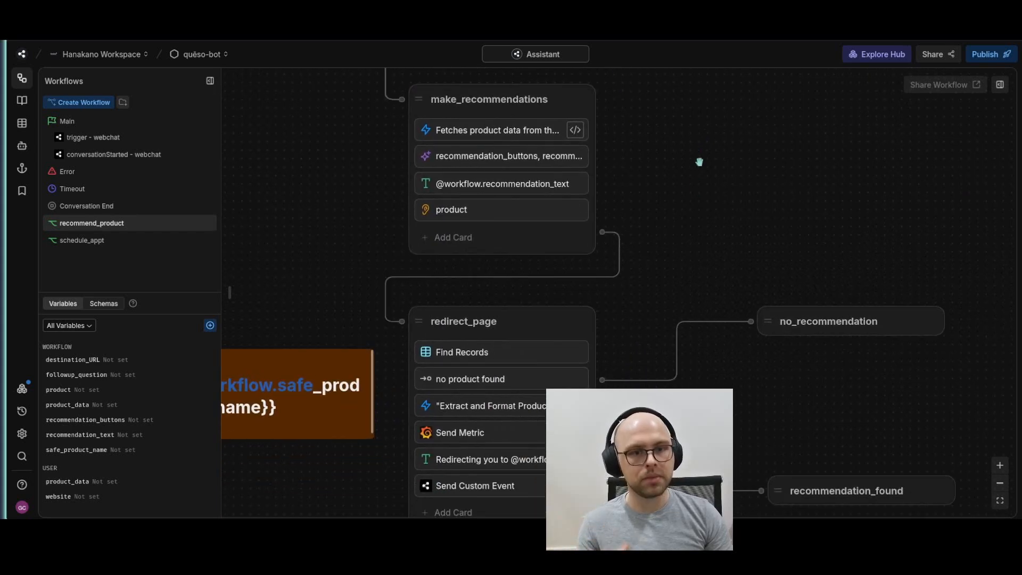
scroll(715, 146, down, 3)
Check the redirect message and the metric name of the Send Metric card in the redirect_page node
click(527, 369)
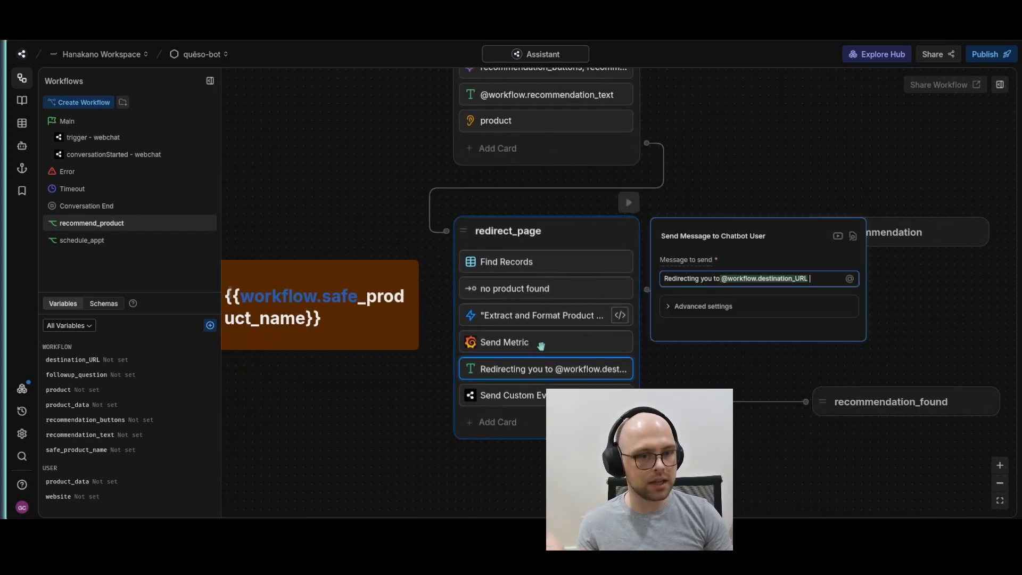
click(505, 341)
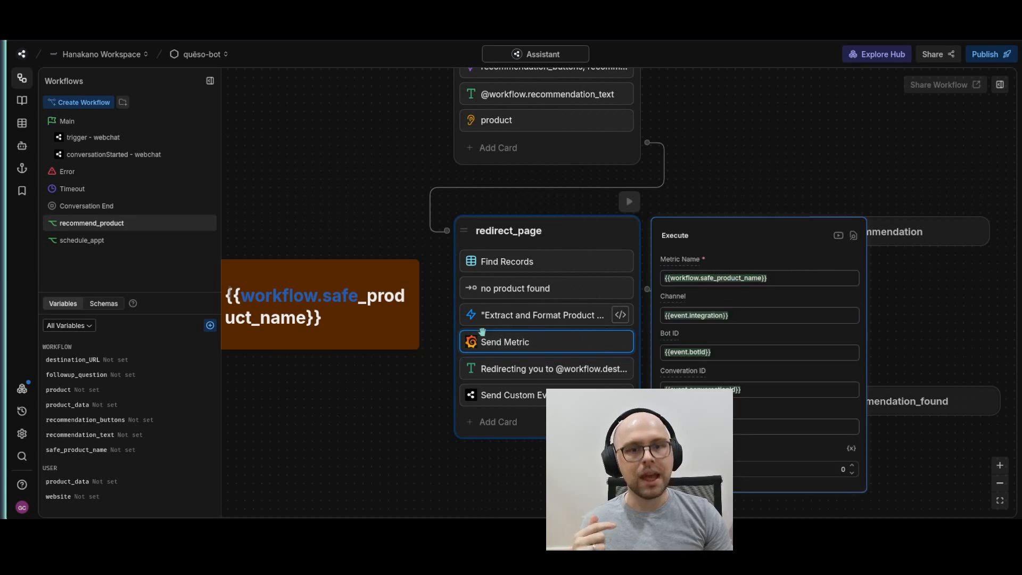
drag(730, 135, 865, 99)
drag(909, 242, 795, 240)
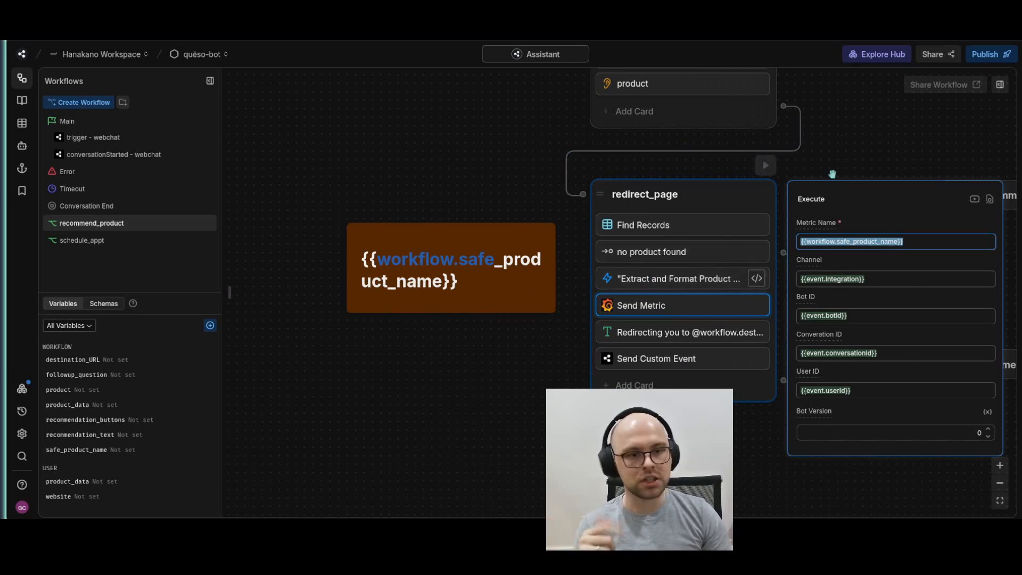
click(837, 119)
Examine how the redirect_page code card builds safe_product_name with its replace expression, and close the code editor
click(679, 280)
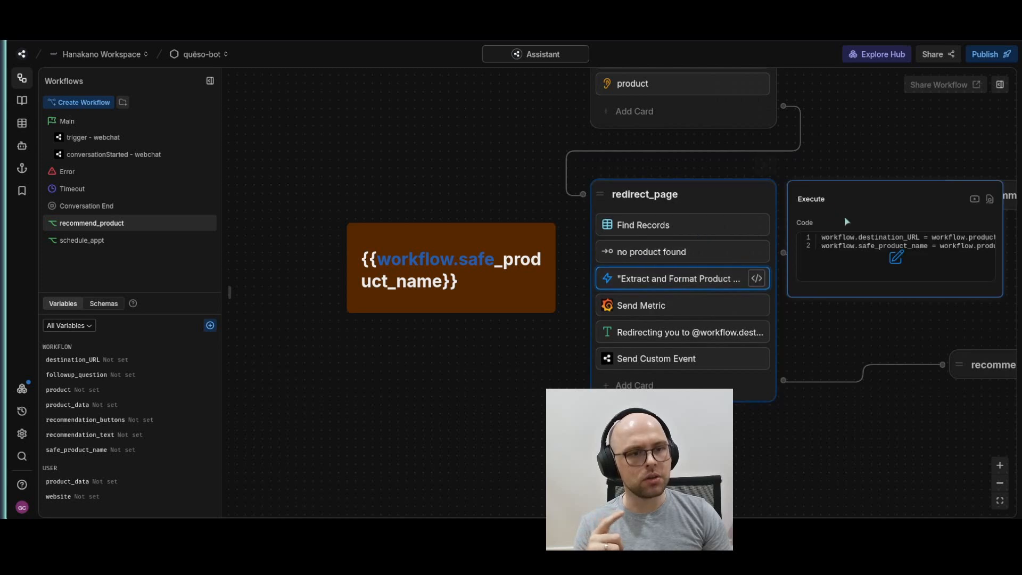
click(896, 257)
drag(724, 129, 722, 152)
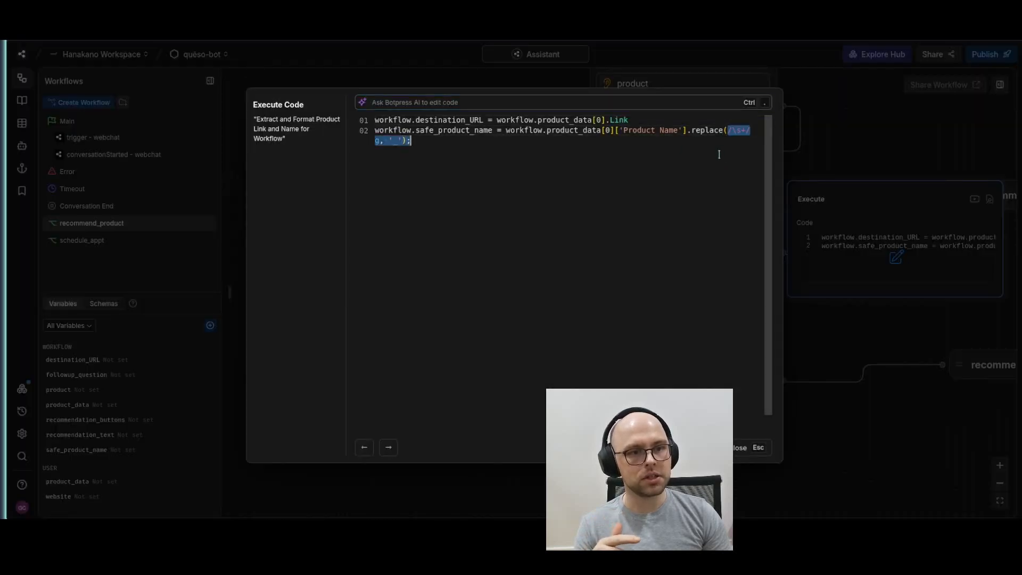
drag(385, 155, 399, 140)
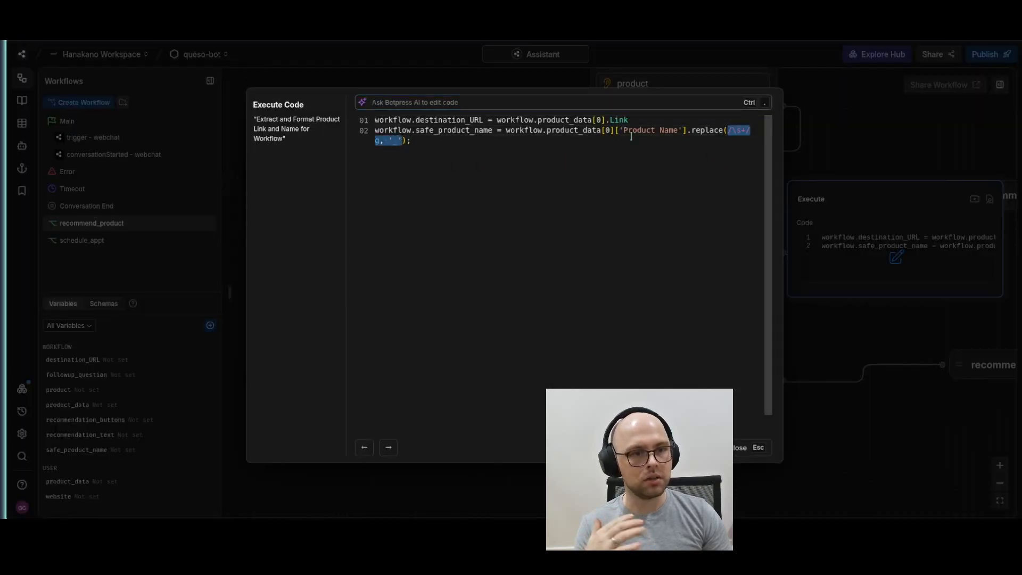
click(596, 158)
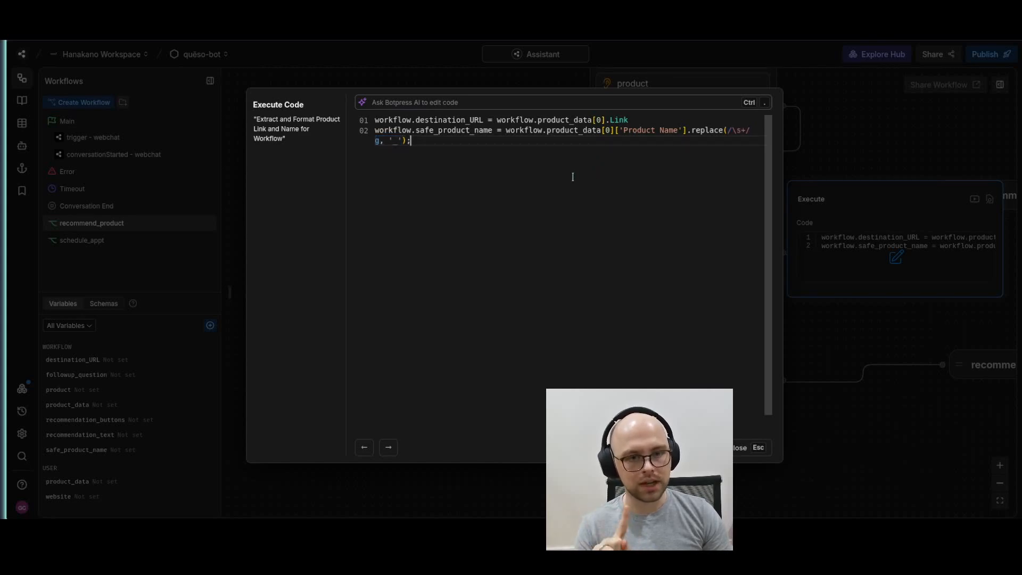
click(751, 446)
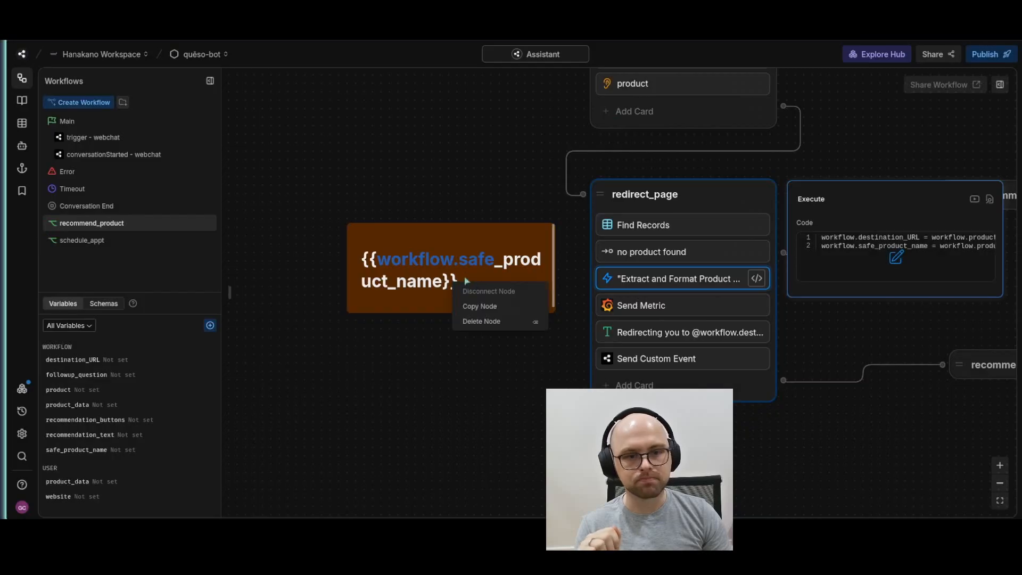
Check the Send Metric card in prompt_date of the schedule_appt workflow and delete the workflow_schedule_appt_start note
click(104, 244)
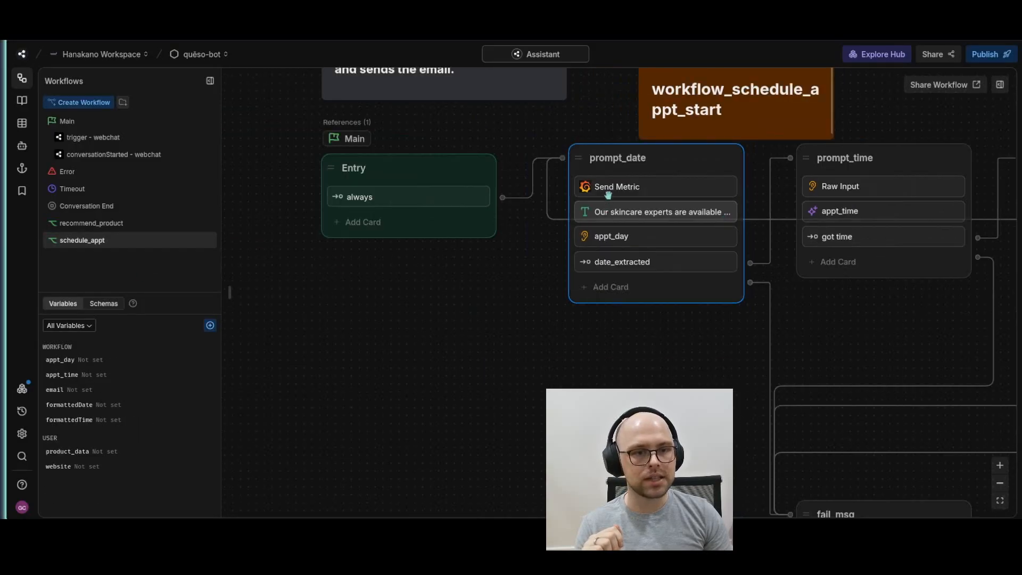
click(606, 191)
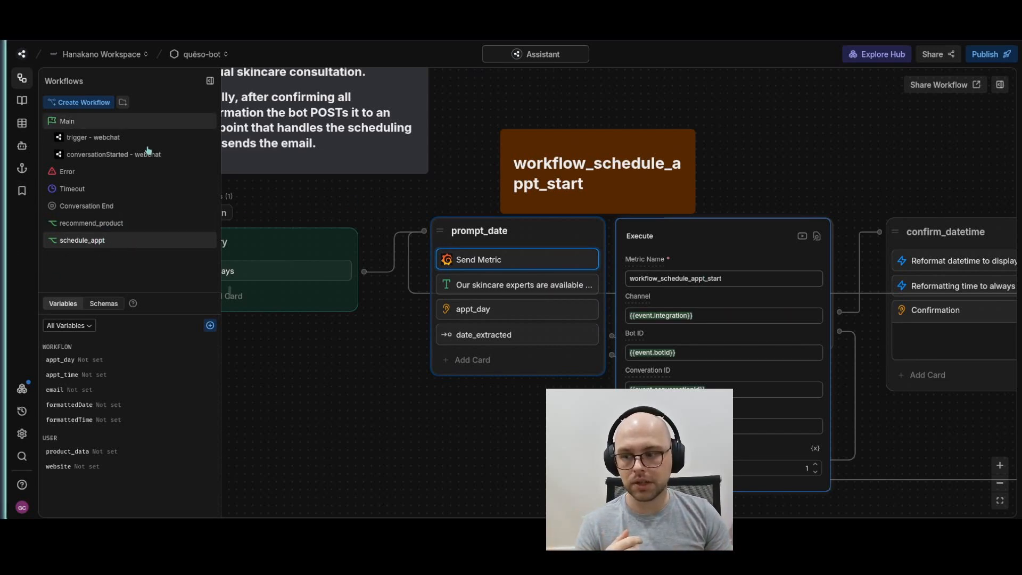
right_click(611, 178)
click(647, 219)
Check the Send Metric card in the thank_you node and delete the workflow_schedule_appt_complete note above it
drag(810, 160, 459, 132)
scroll(687, 194, down, 3)
drag(933, 232, 184, 146)
scroll(368, 274, up, 5)
drag(555, 345, 818, 447)
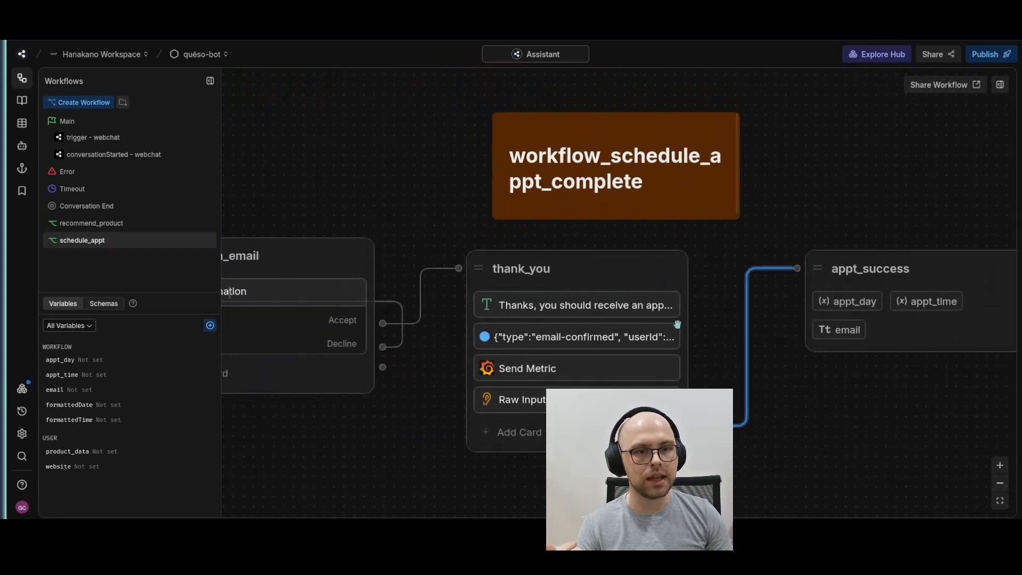
click(585, 367)
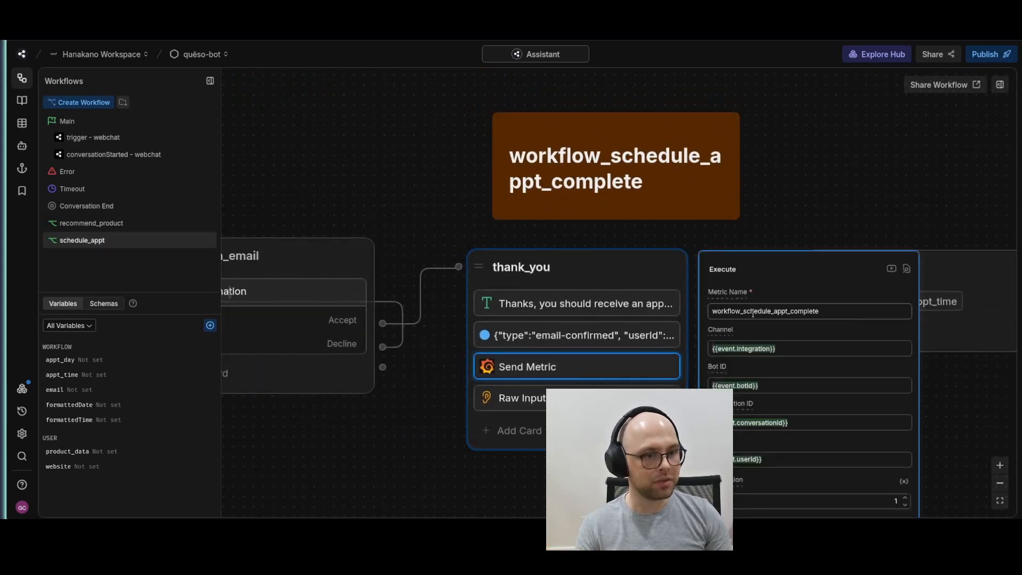
click(881, 193)
right_click(649, 192)
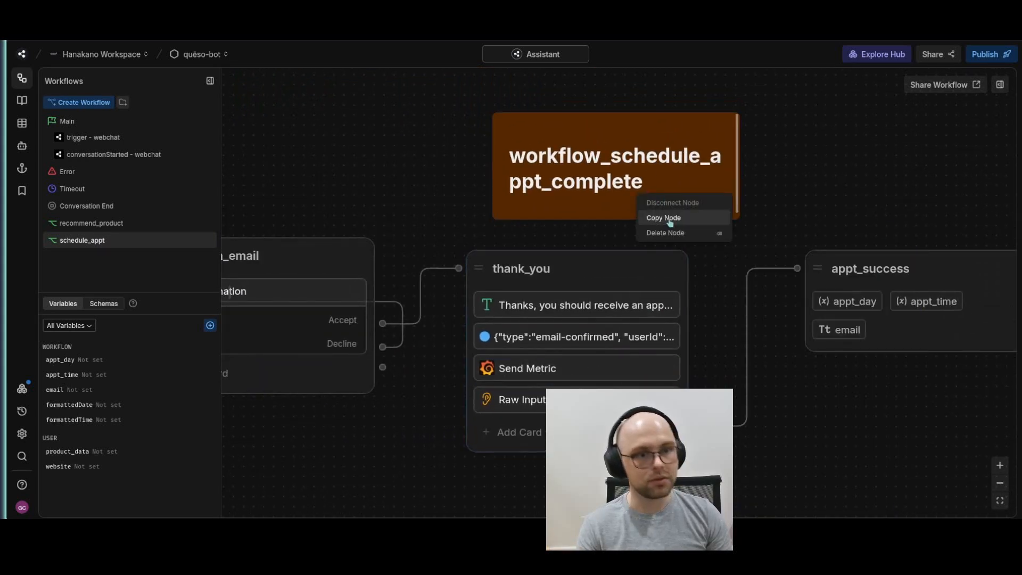
click(669, 233)
Switch to the Queso Bot Metrics dashboard in Grafana and refresh its data
scroll(488, 214, down, 3)
drag(488, 213, 670, 176)
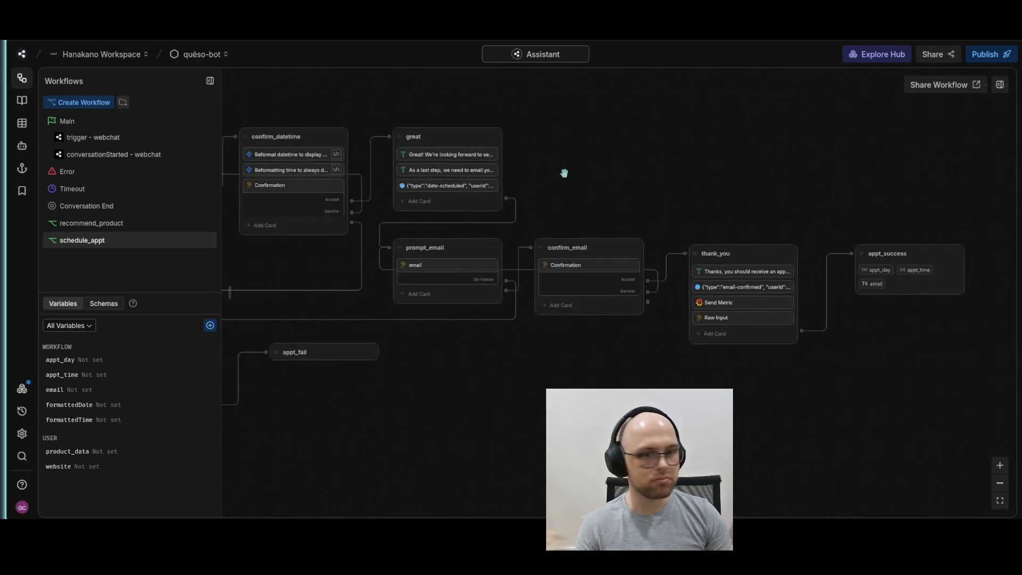
drag(563, 176, 769, 208)
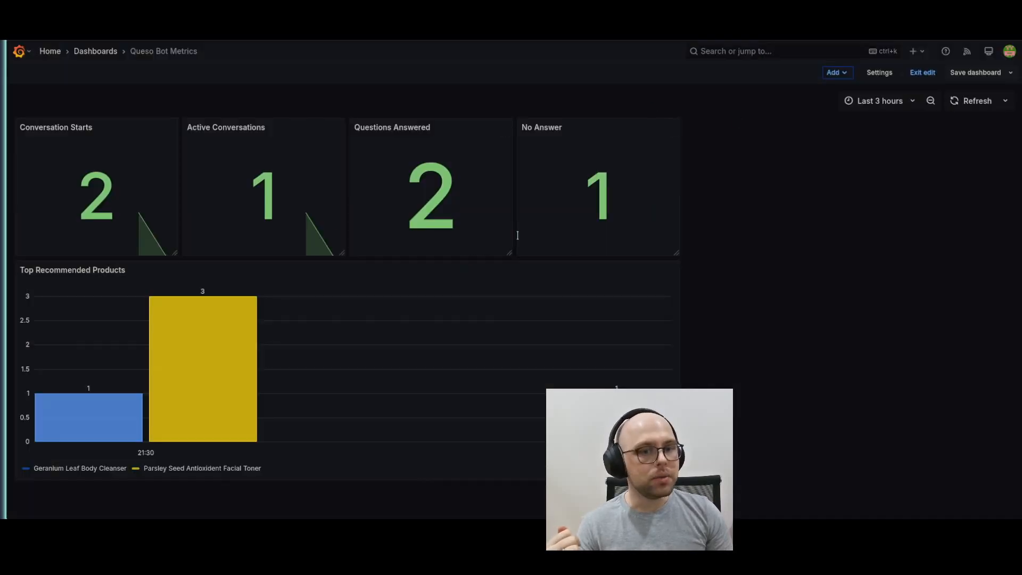
click(958, 100)
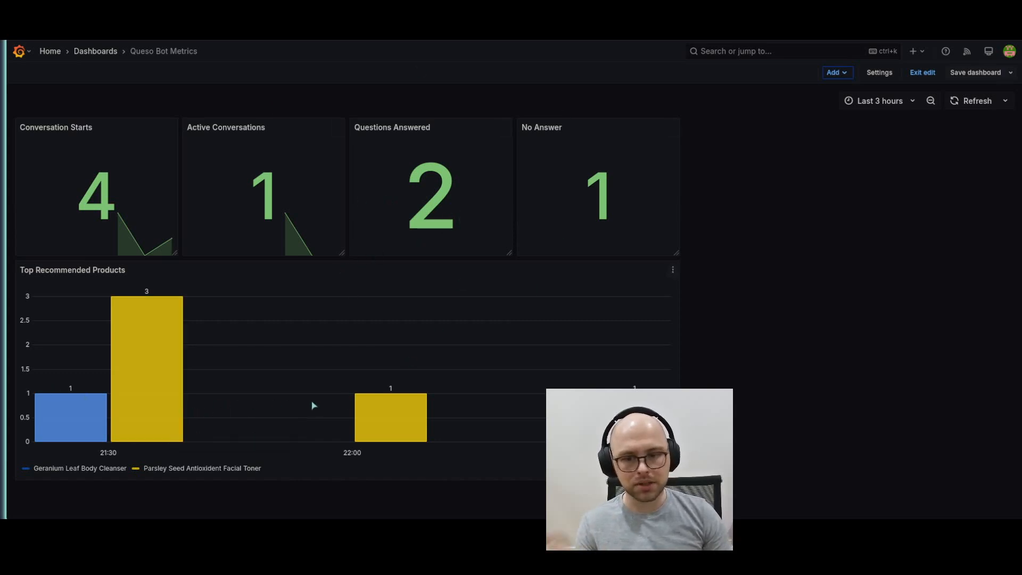
Open the Top Recommended Products panel for editing and examine the queries for the individual product metrics
click(673, 272)
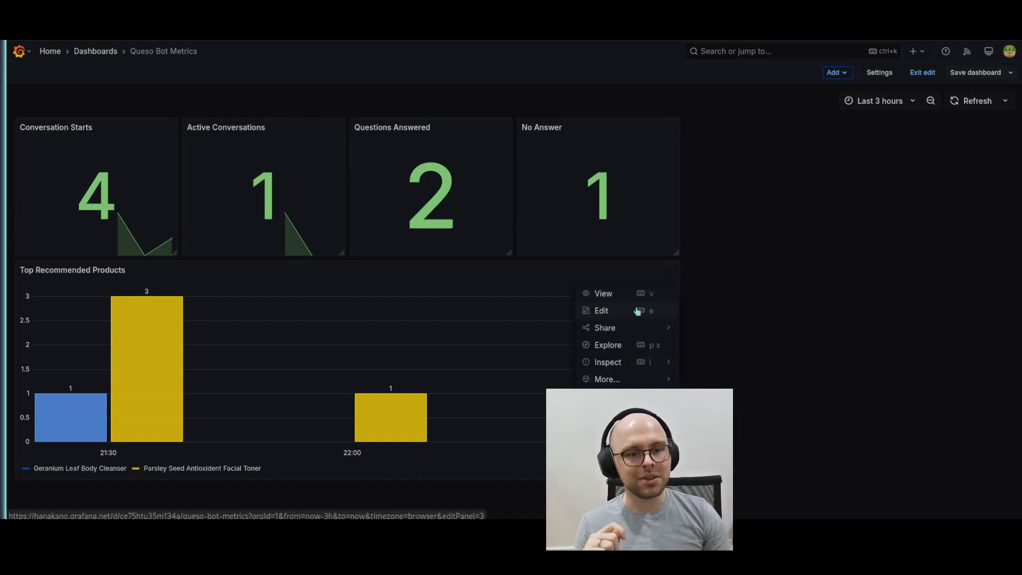
click(638, 308)
scroll(342, 454, down, 2)
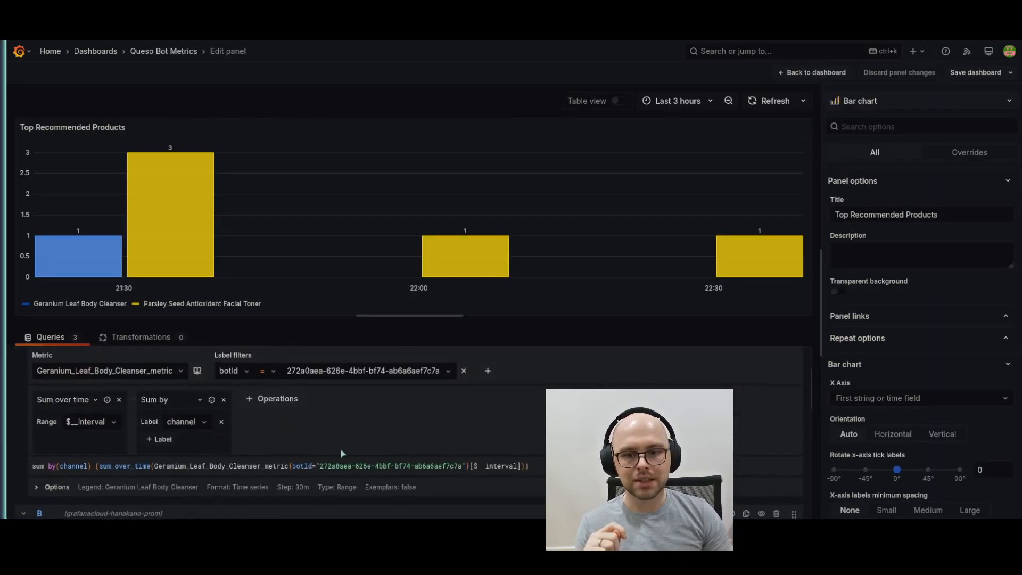
drag(37, 467, 549, 470)
click(445, 415)
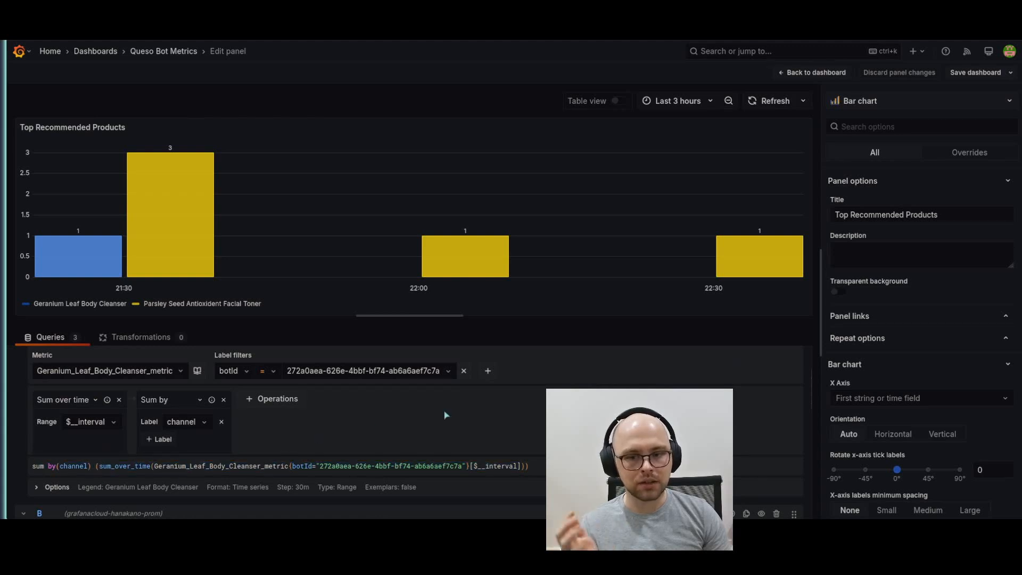
scroll(445, 415, up, 2)
click(787, 418)
scroll(442, 391, down, 2)
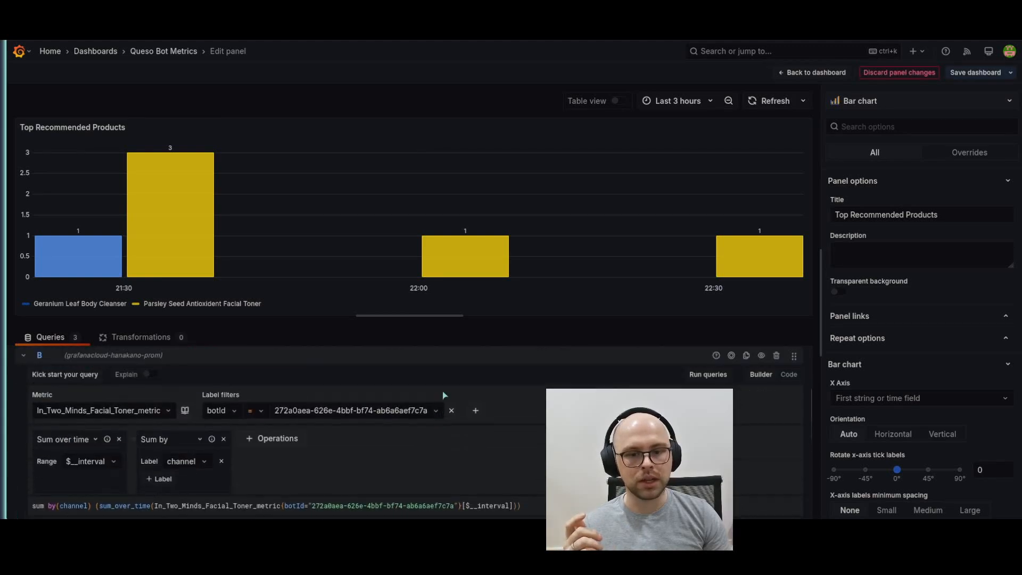
Check the botId filters in the Top Recommended Products queries and return to the dashboard
double_click(444, 354)
scroll(288, 416, up, 2)
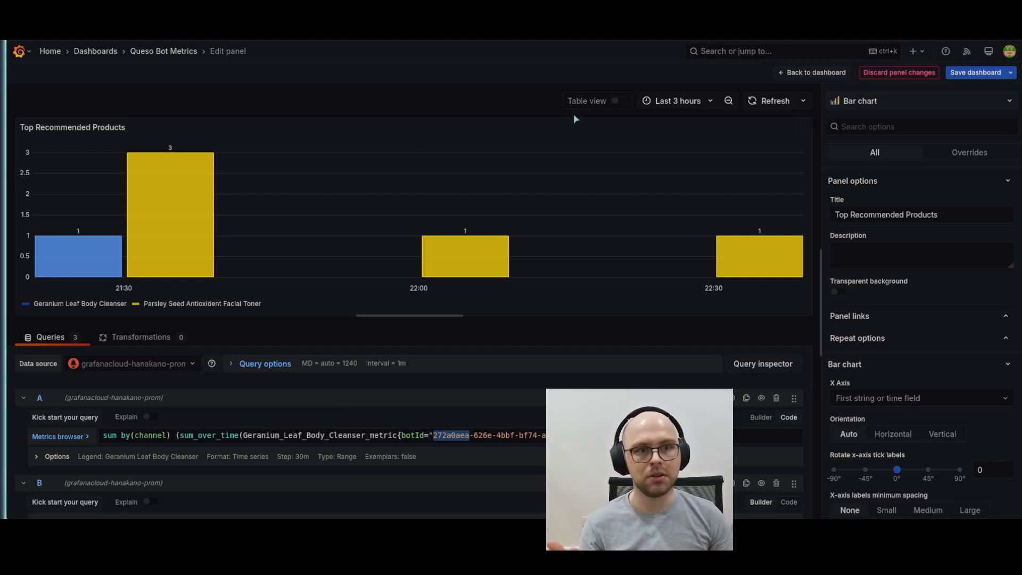
scroll(410, 426, down, 5)
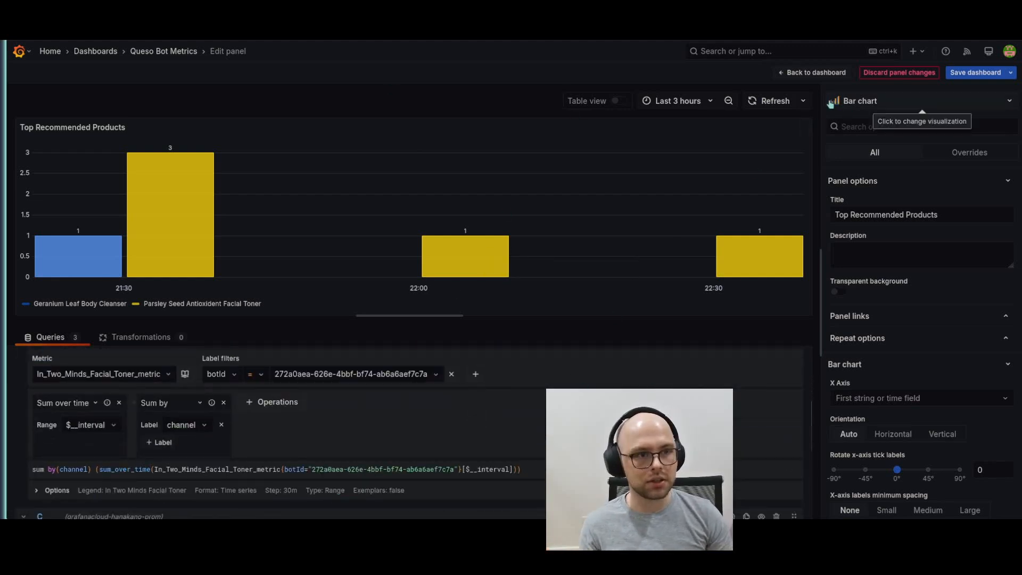
click(818, 72)
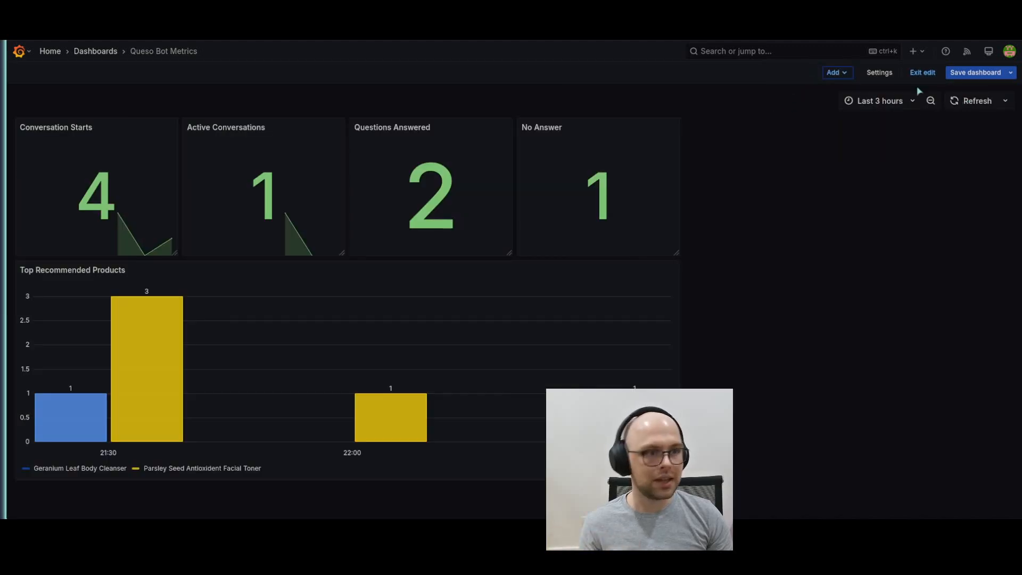
Add a new visualization to the Queso Bot Metrics dashboard and set its query metric to schedule_start_metric
click(843, 72)
click(833, 92)
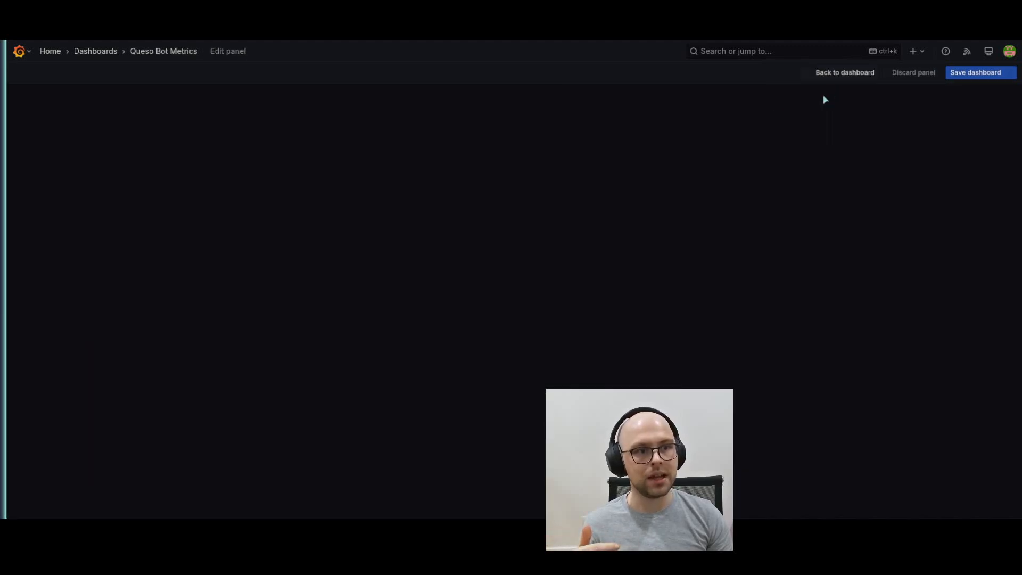
scroll(273, 360, down, 1)
click(78, 424)
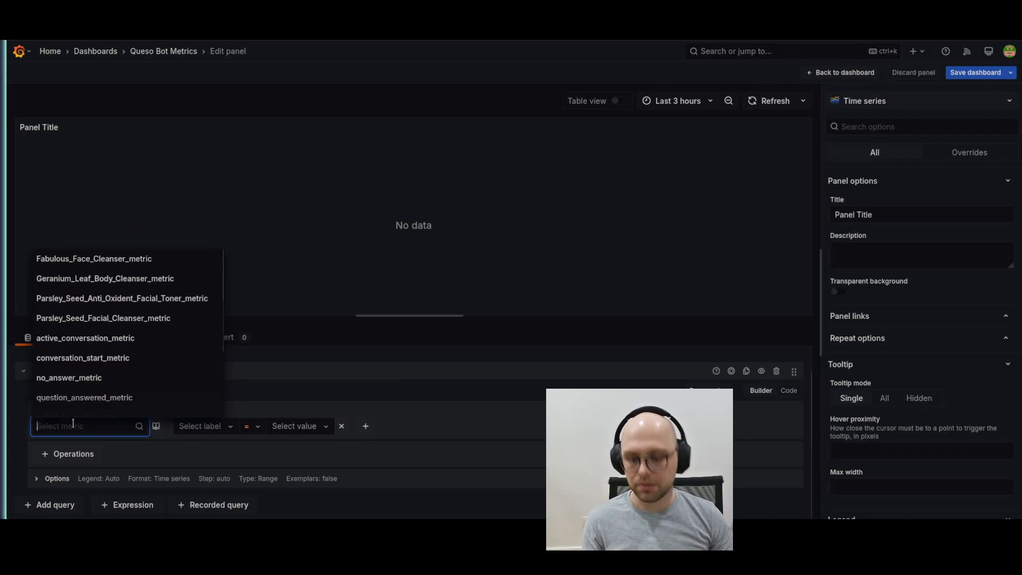
text(sched)
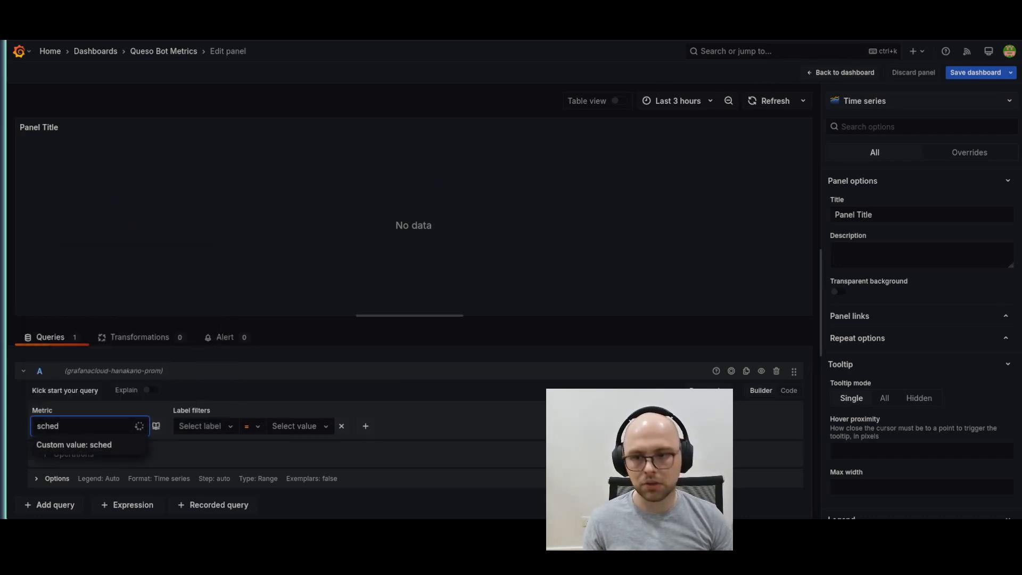
click(101, 461)
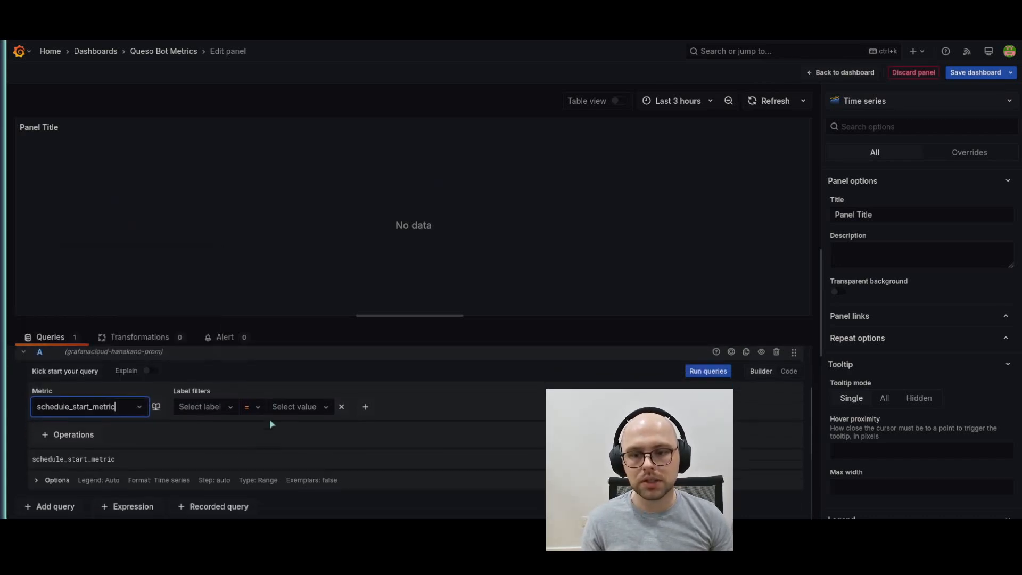
Duplicate the query and set the copy to workflow_schedule_appt_complete_metric, filtered by botId = 272a0aea-626e-4bbf-bf74-ab6a6aef7c7a
click(745, 351)
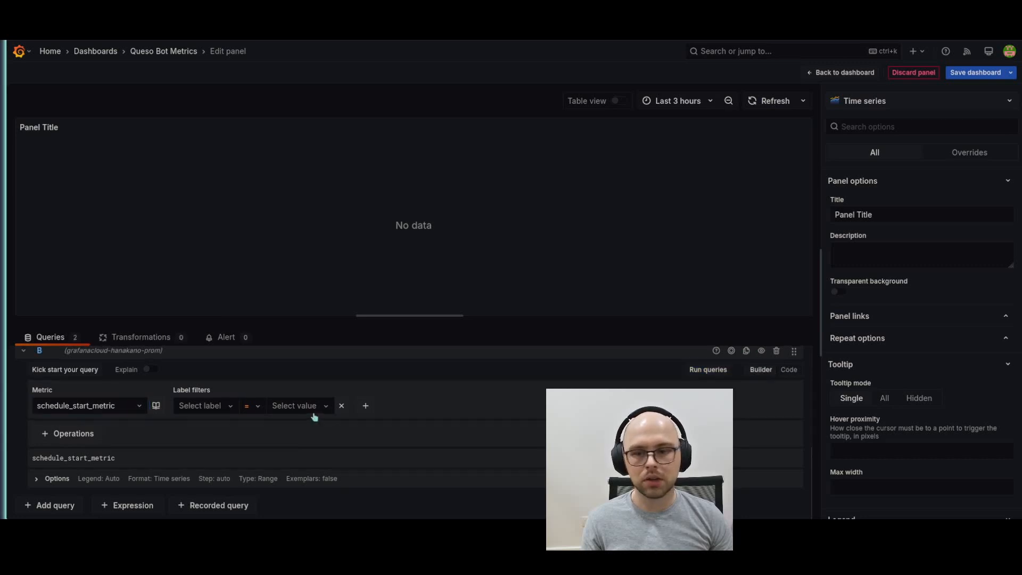
click(116, 405)
text(schedu)
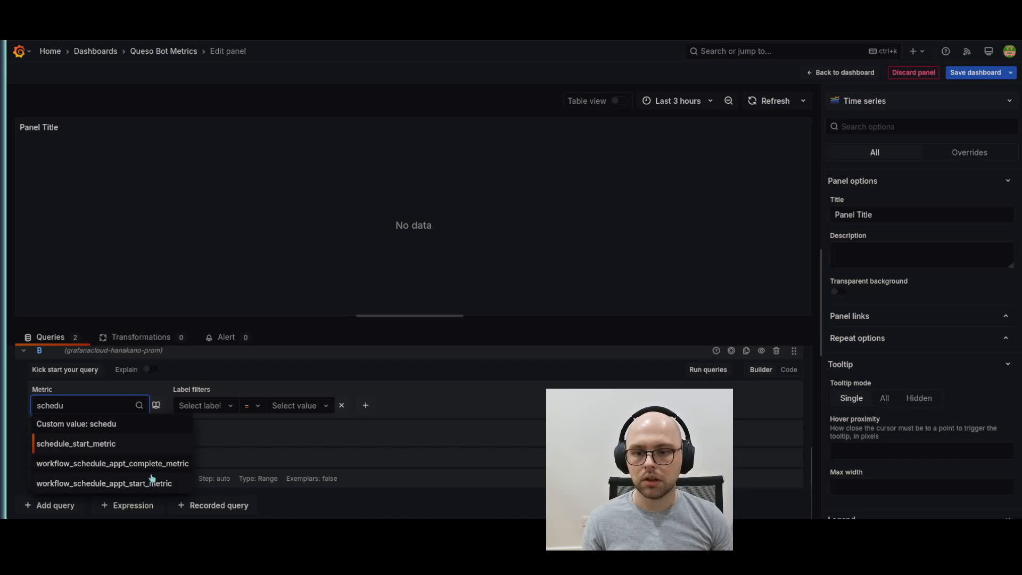
click(152, 465)
click(274, 405)
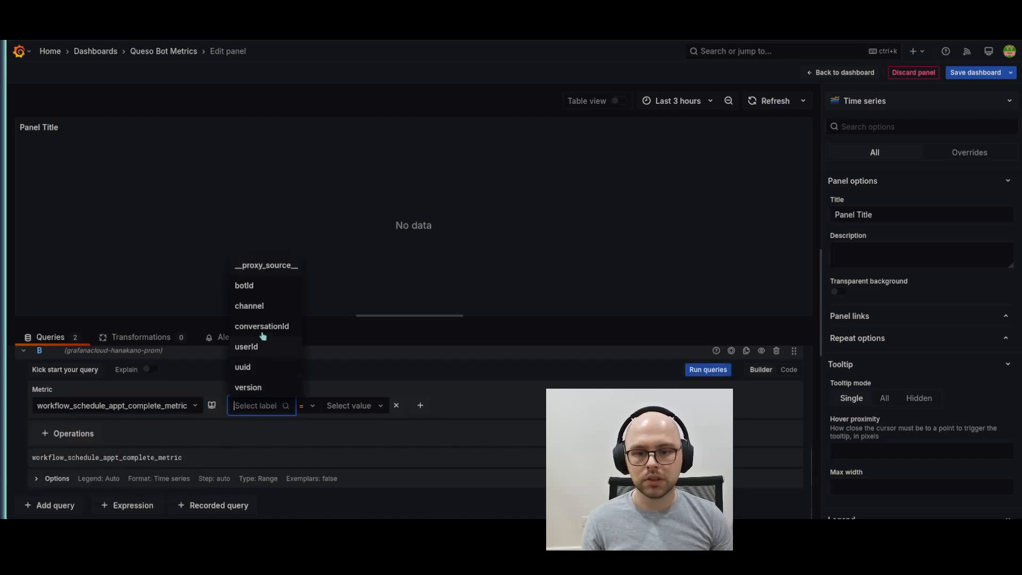
click(263, 290)
click(347, 406)
click(341, 387)
Add a botId label filter to query A
scroll(237, 440, up, 3)
click(223, 420)
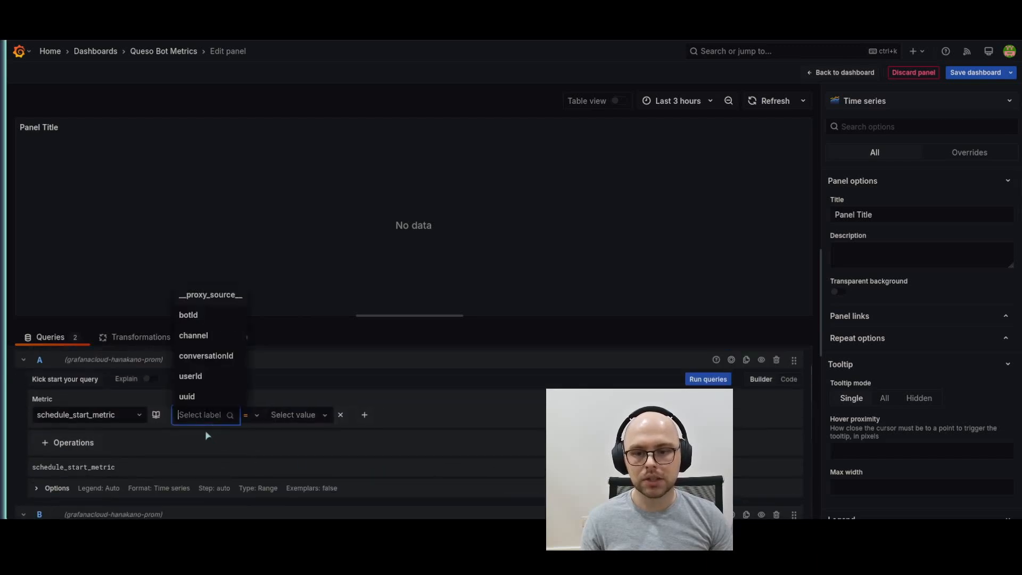
click(194, 315)
click(297, 417)
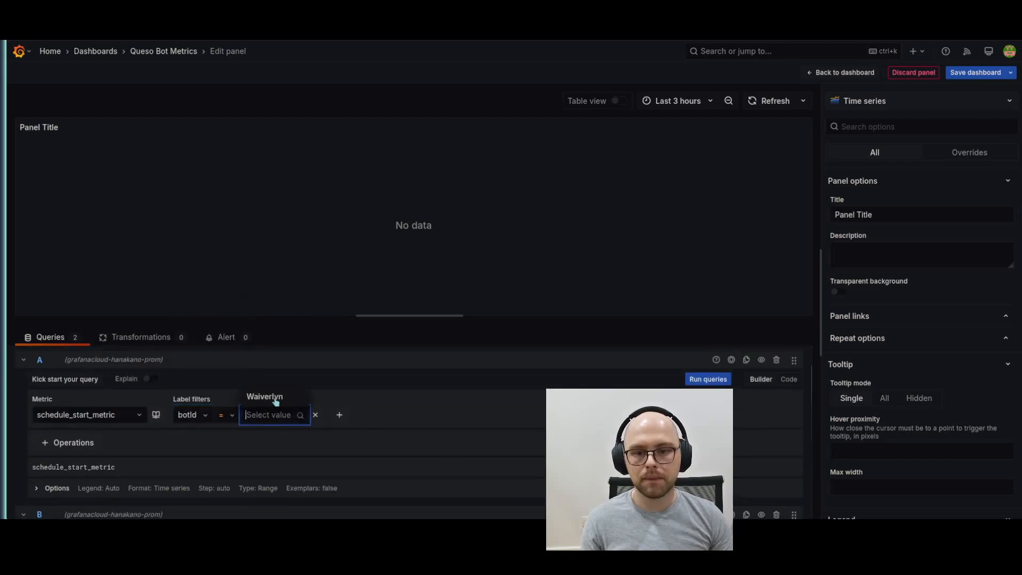
click(261, 403)
Set query A to workflow_schedule_appt_start_metric with botId 272a0aea-626e-4bbf-bf74-ab6a6aef7c7a and run the queries
click(117, 414)
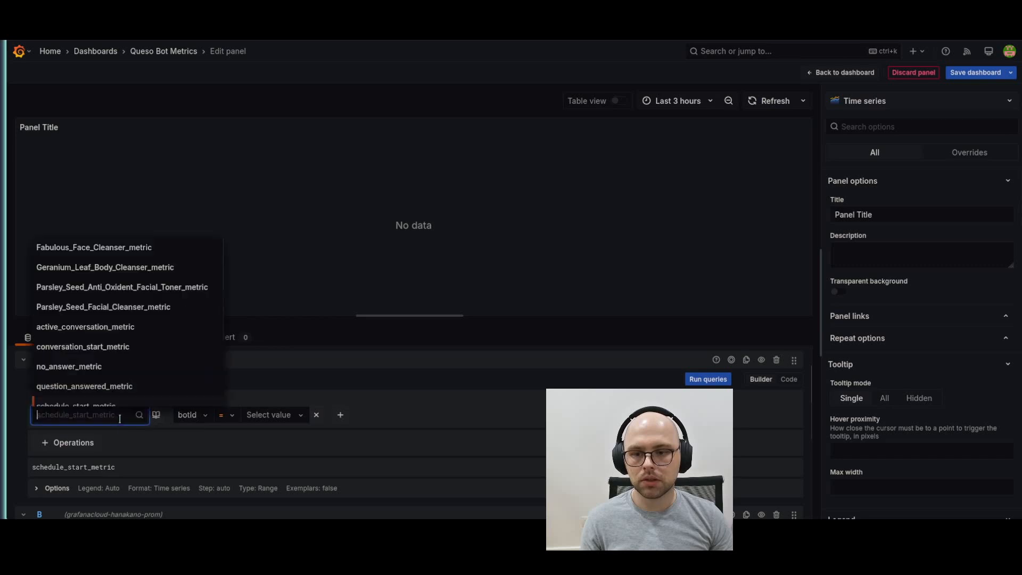
text(sched)
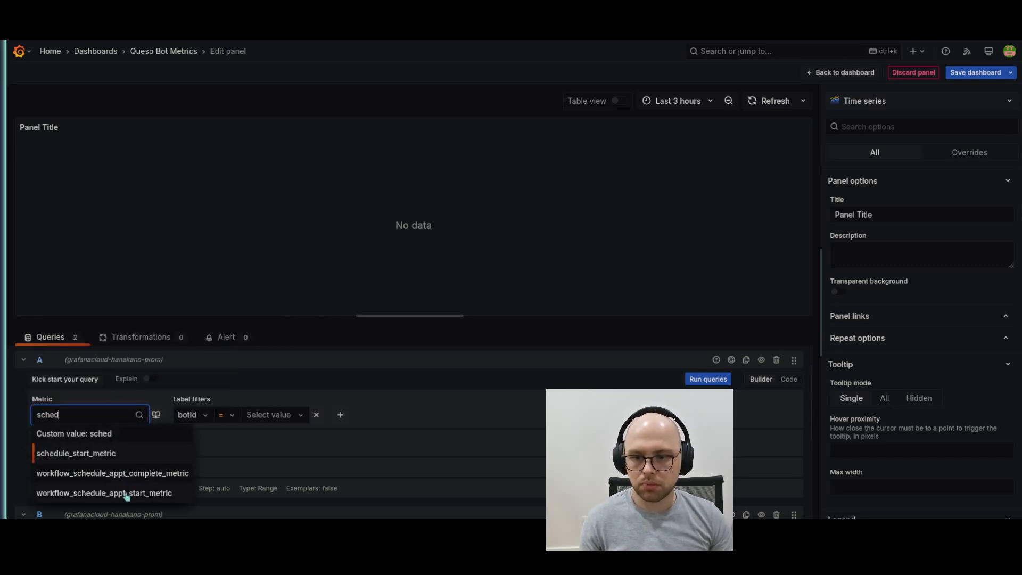
click(127, 494)
click(285, 418)
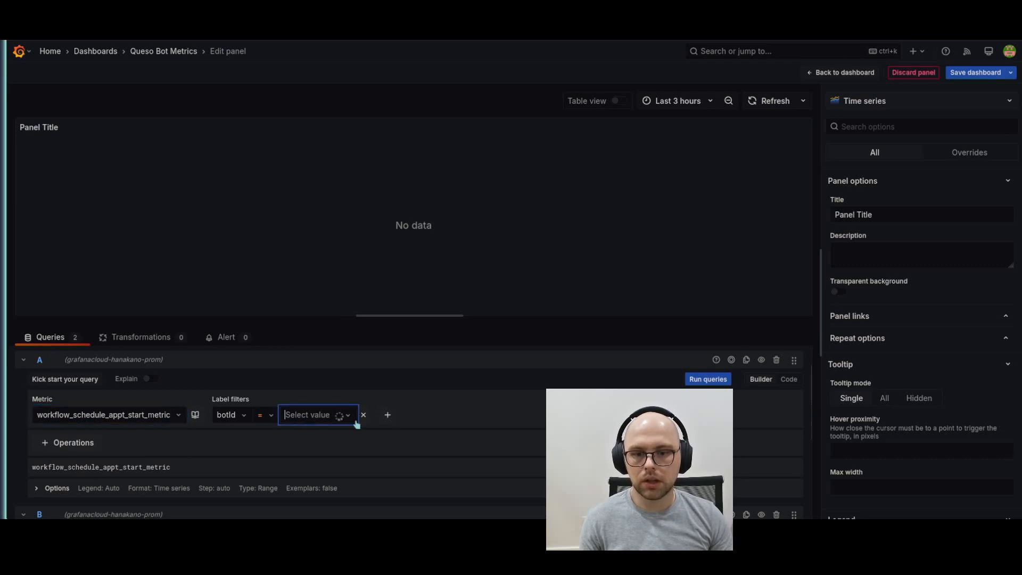
click(373, 403)
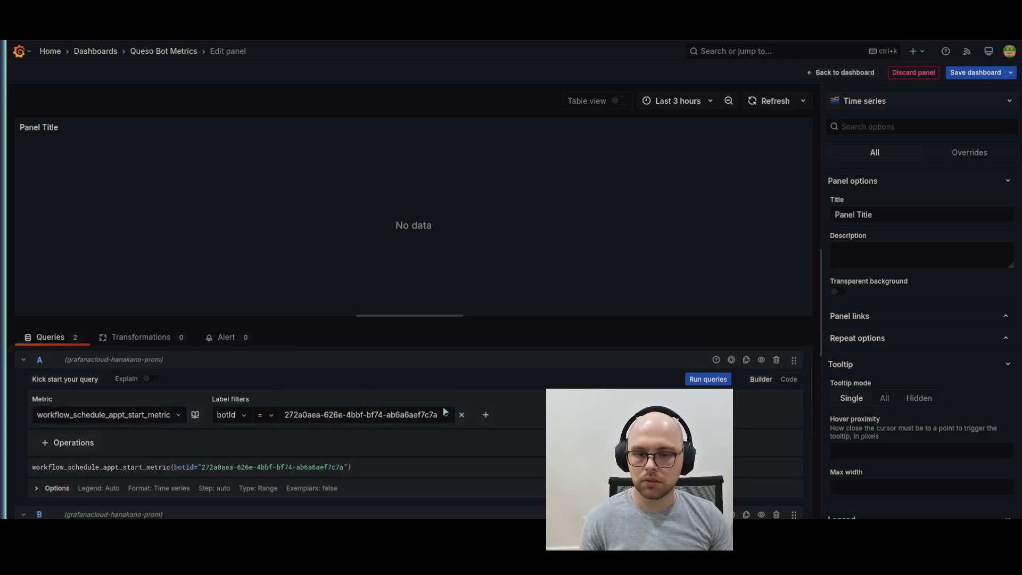
click(707, 380)
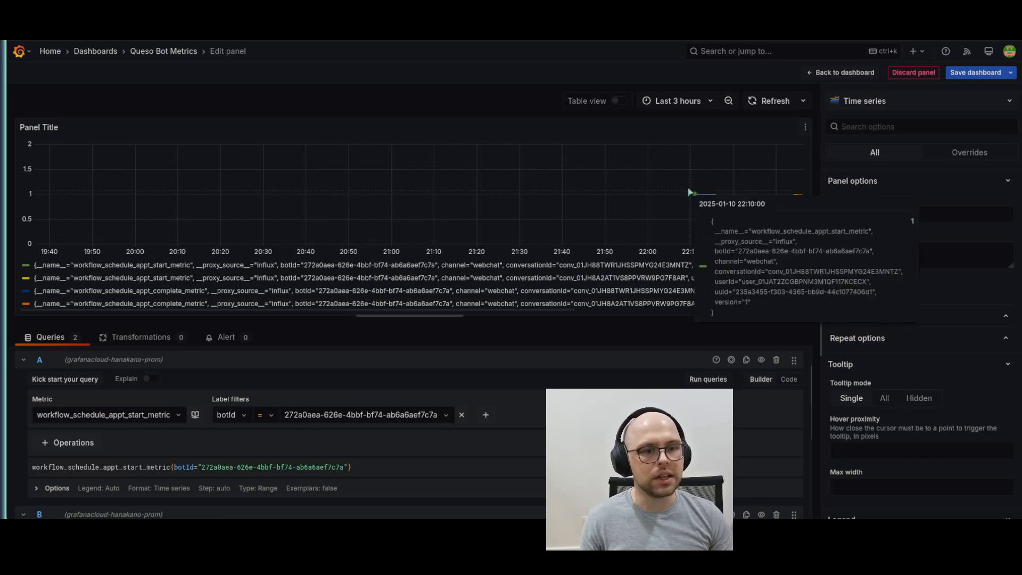
Change the new panel's visualization to a bar chart and examine the bars for appointment starts and completions
click(899, 102)
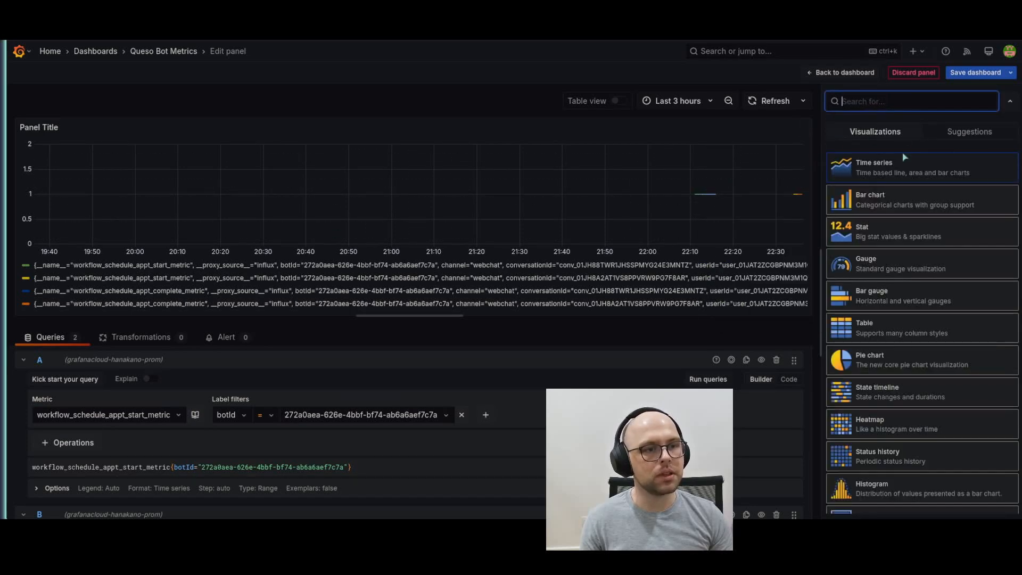
click(901, 209)
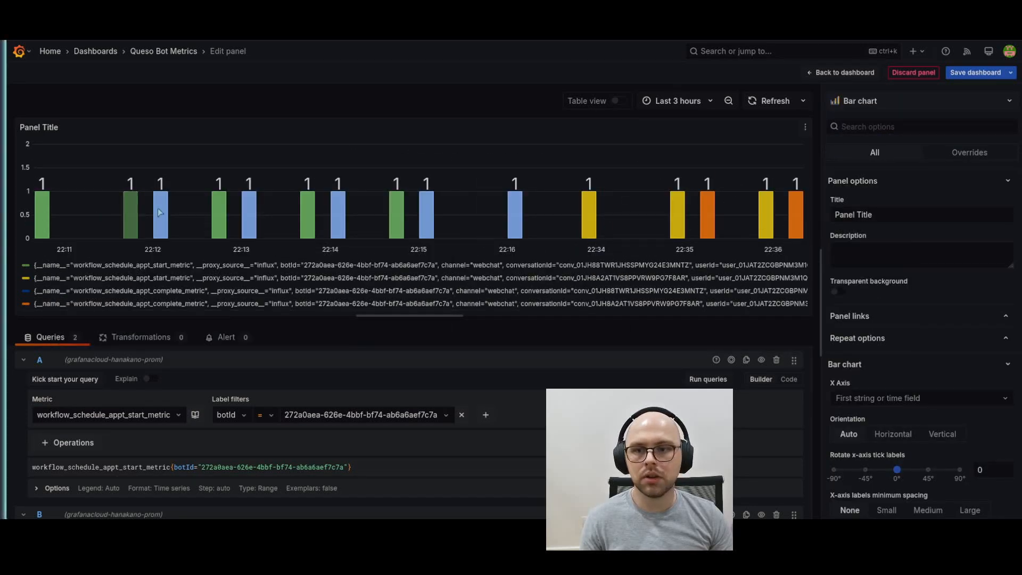
mouse_move(137, 214)
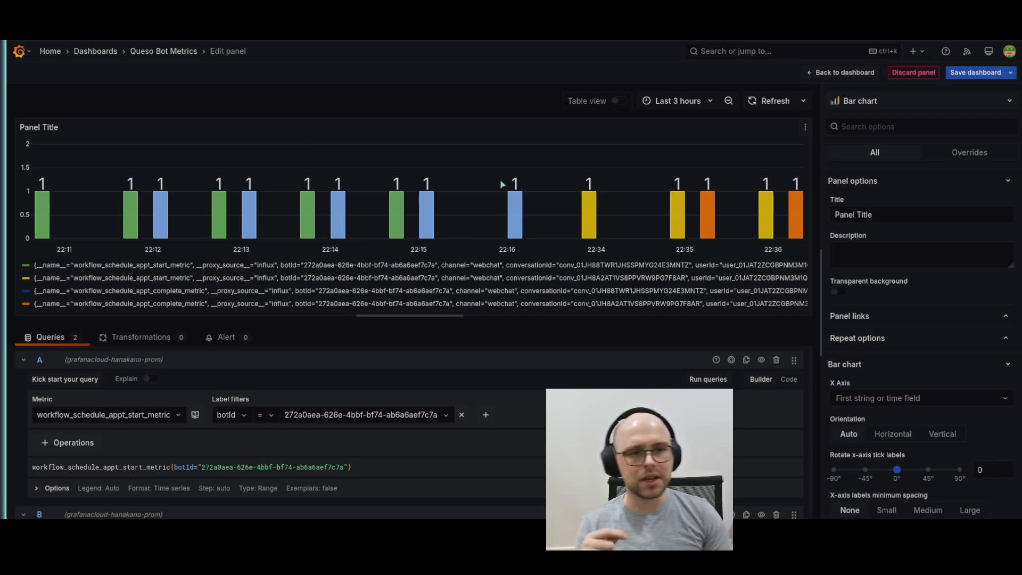
Save the dashboard with the new appointment panel and return to the dashboard view
click(986, 75)
click(586, 237)
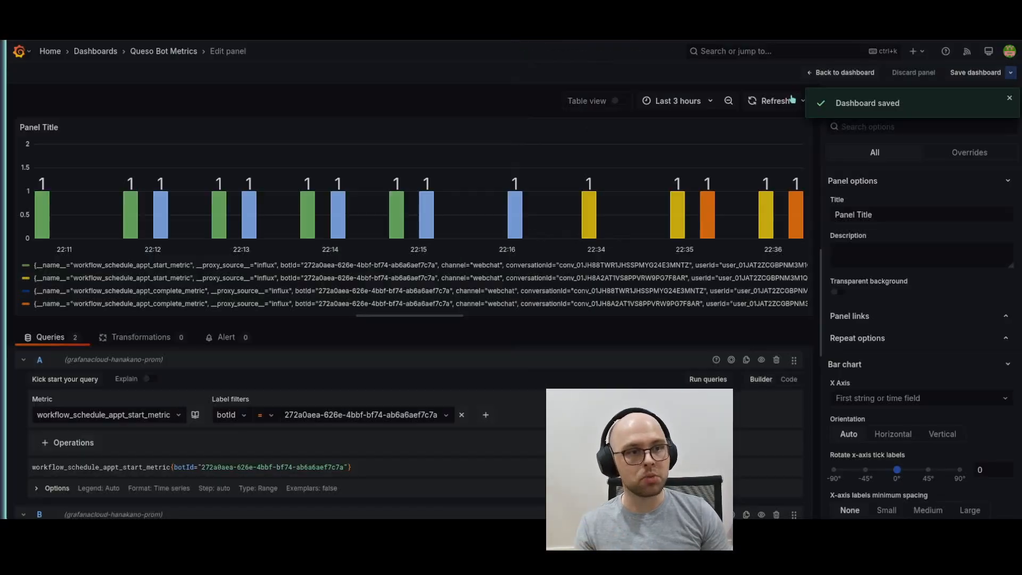
click(841, 72)
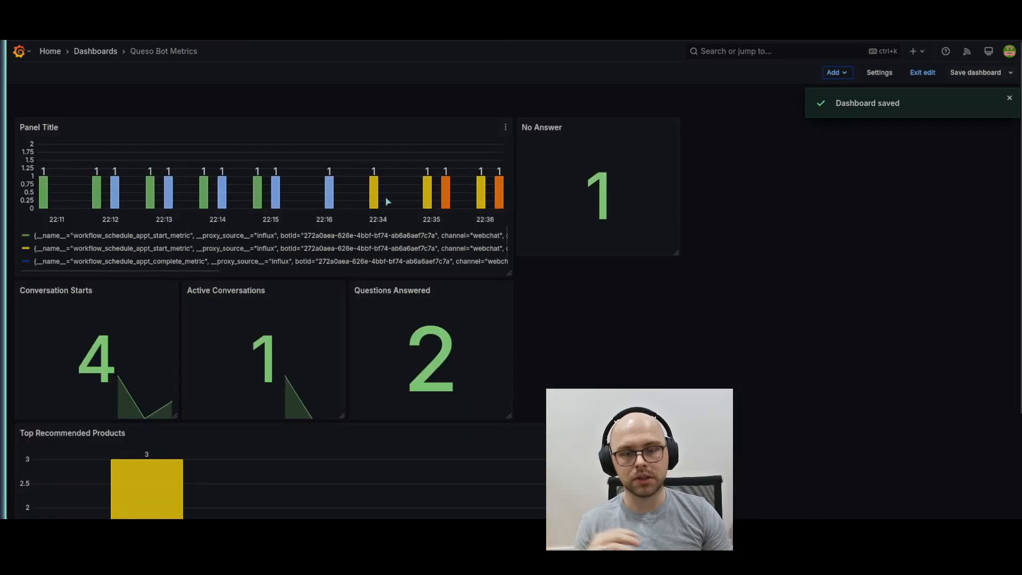
drag(554, 265, 598, 323)
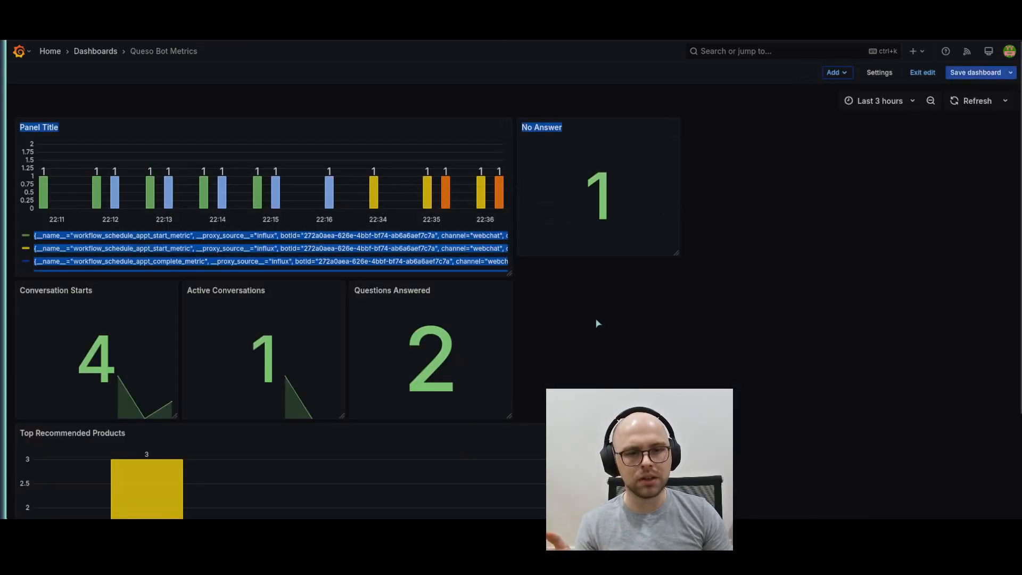
click(605, 179)
drag(630, 123, 572, 265)
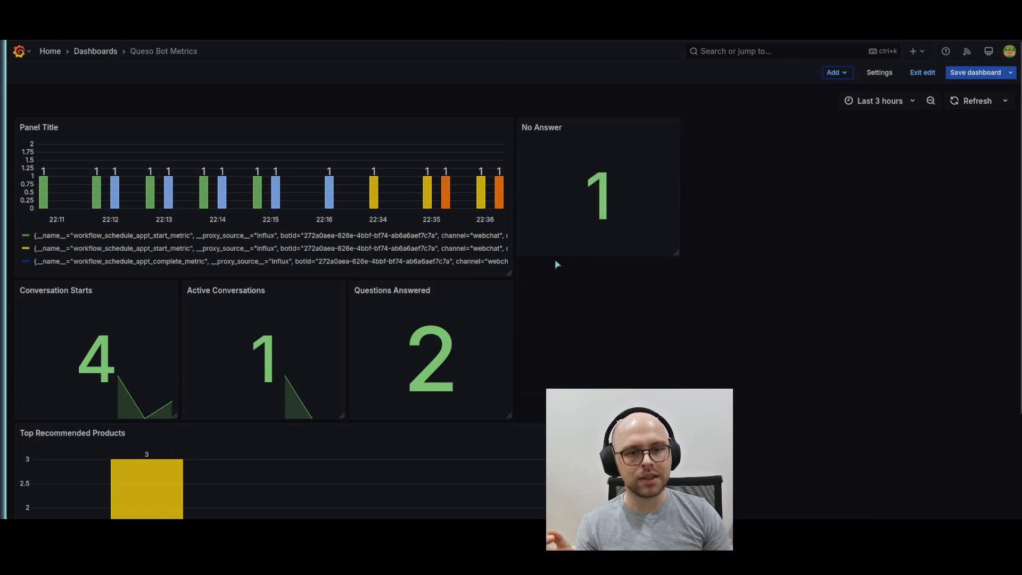
scroll(375, 293, down, 3)
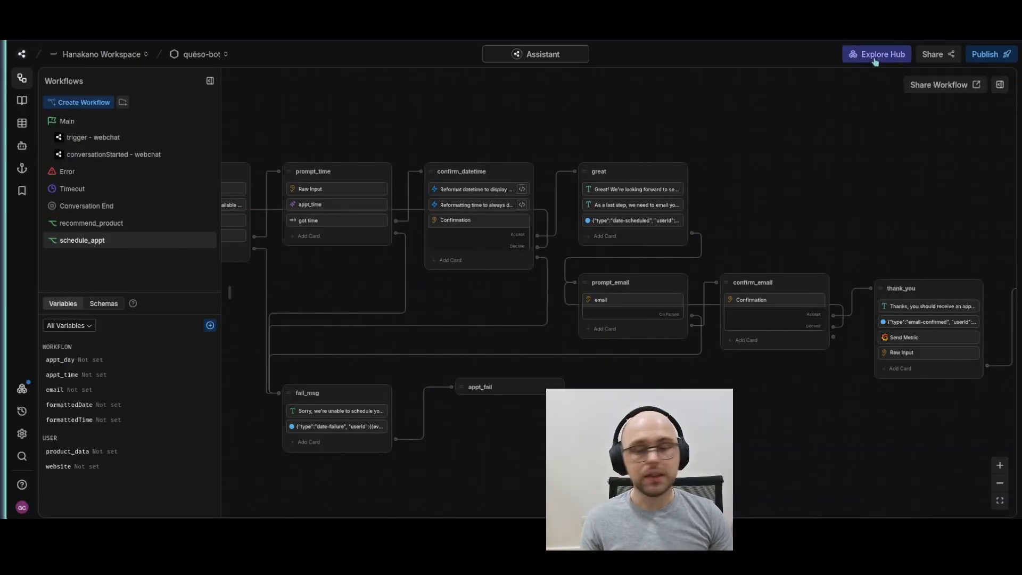
Switch to Botpress Studio, search the Botpress Hub for the Grafana Cloud Integration using "gafna", and close the hub
click(875, 55)
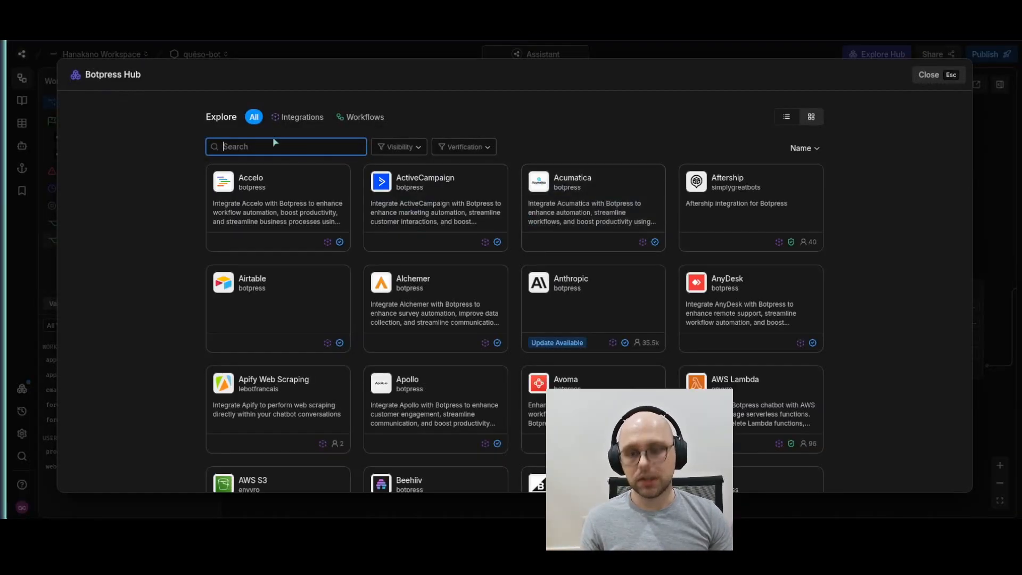
text(gr)
key(BackSpace)
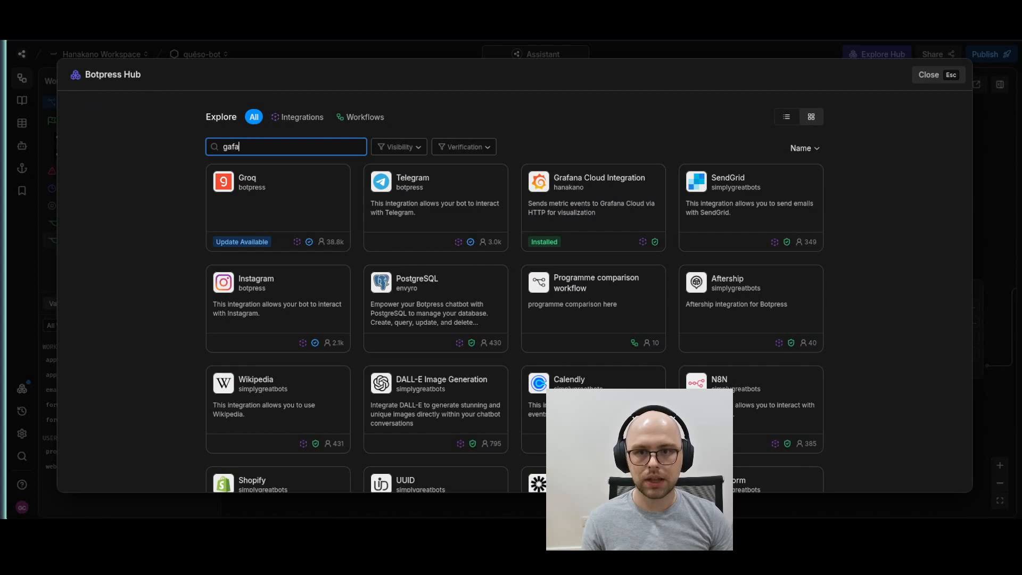
text(afna)
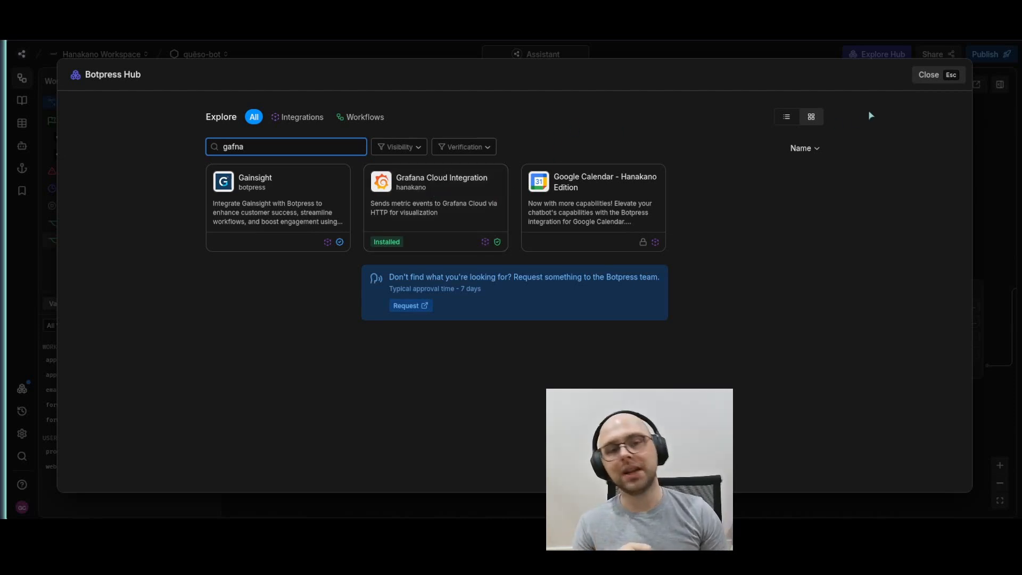
click(931, 76)
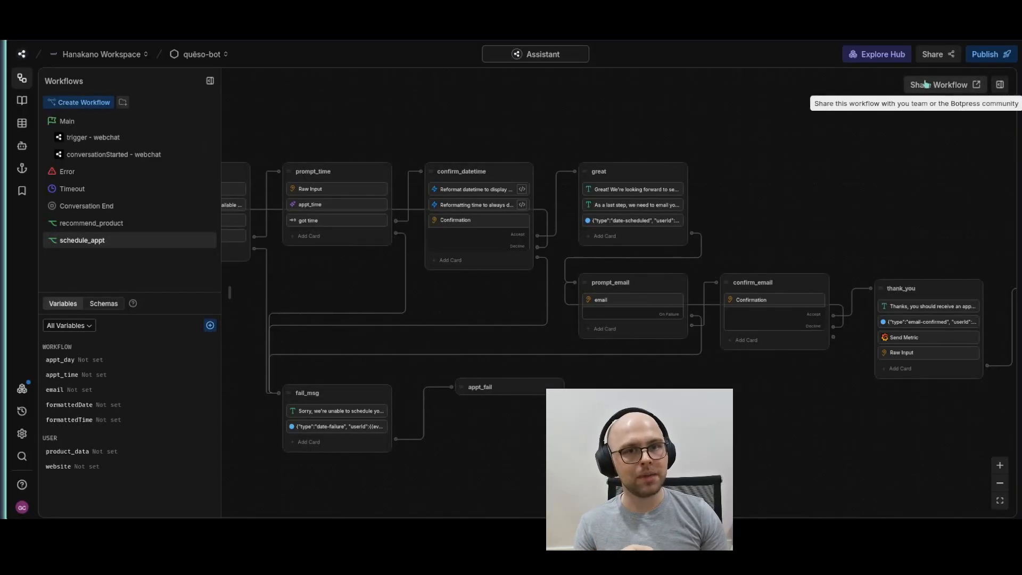